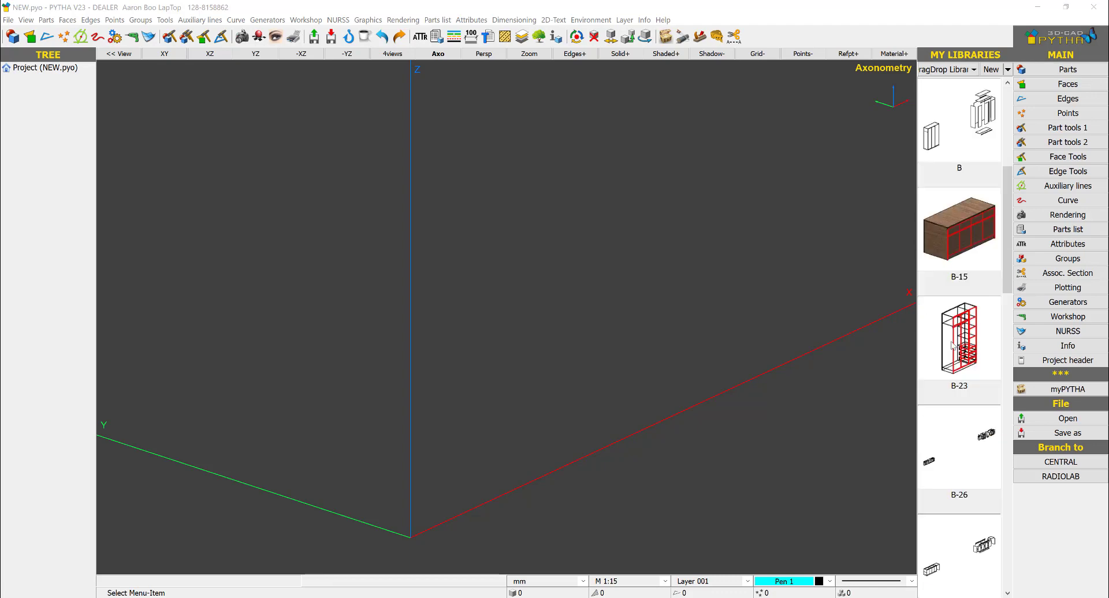
# Open the B-15 cabinet from the library and turn off the solid display to expose its inner parts.
pyautogui.rightClick(963, 226)
pyautogui.click(985, 230)
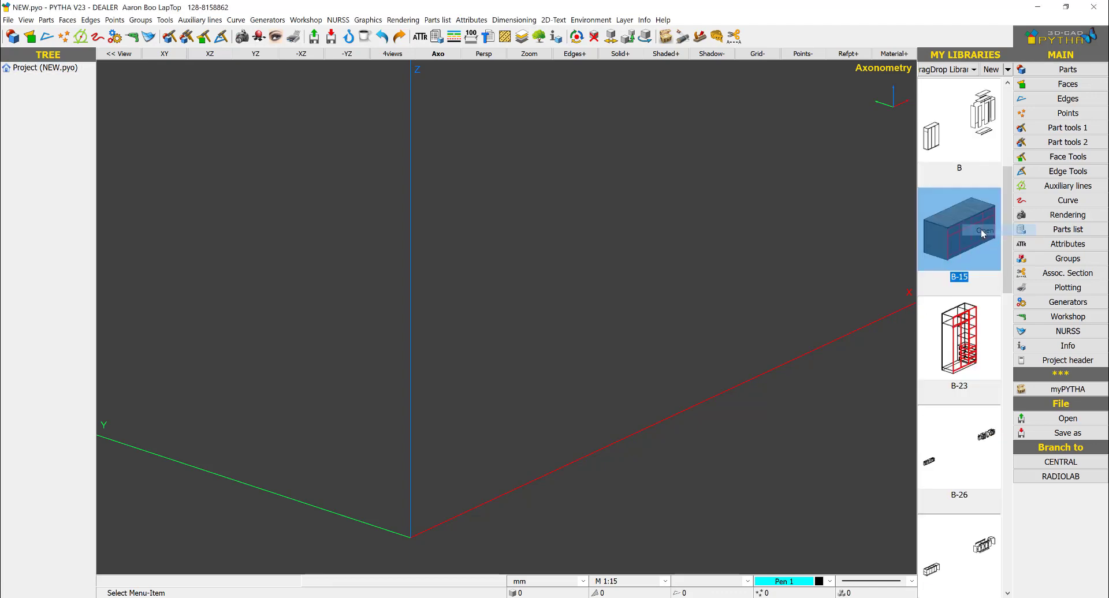
pyautogui.moveTo(625, 296); pyautogui.dragTo(559, 70, button='middle')
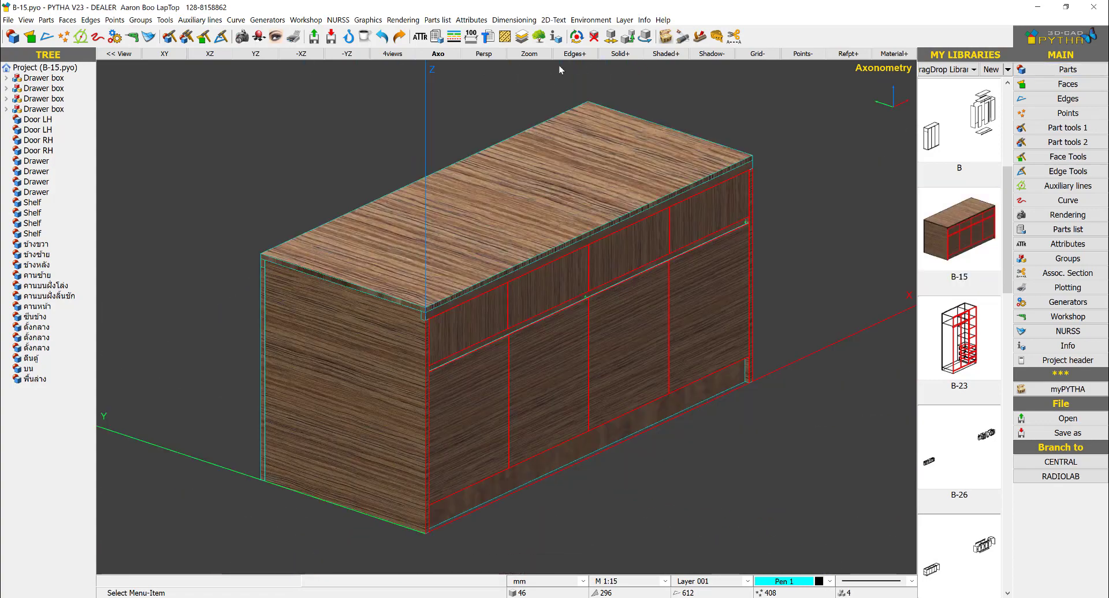
pyautogui.click(621, 53)
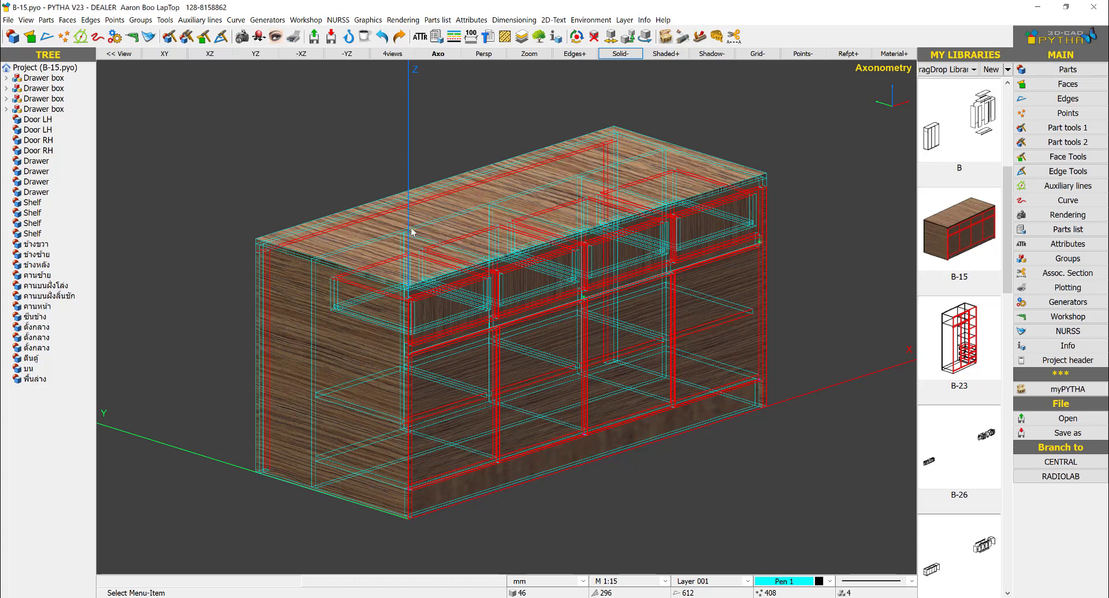
# Move each of the four Drawer parts in the project tree into its matching Drawer box group.
pyautogui.rightClick(61, 80)
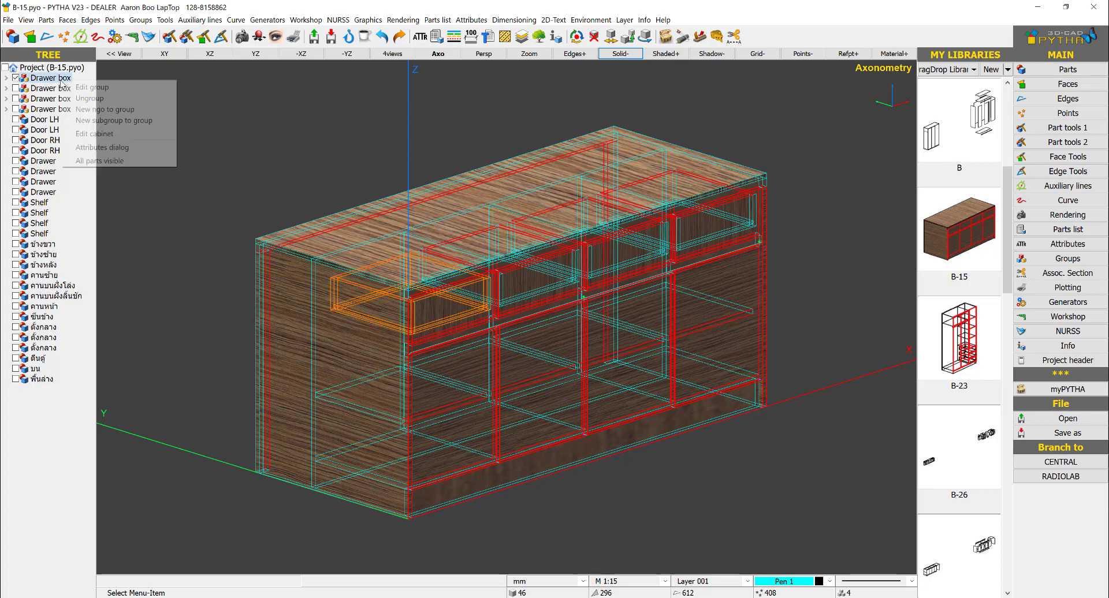
pyautogui.click(26, 95)
pyautogui.rightClick(50, 162)
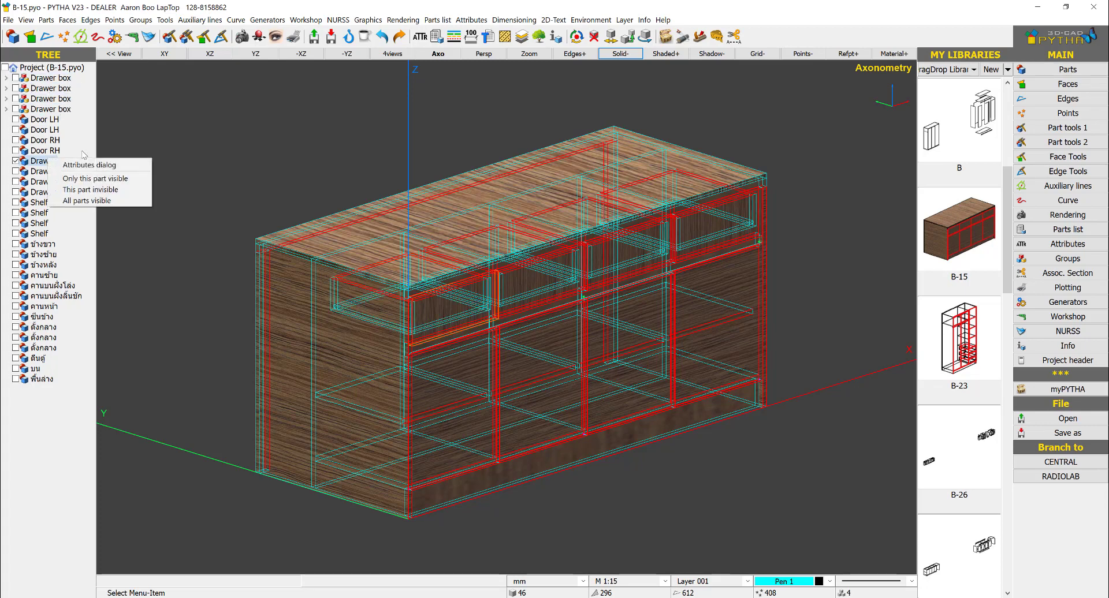
pyautogui.press('Escape')
pyautogui.moveTo(43, 161); pyautogui.dragTo(48, 78)
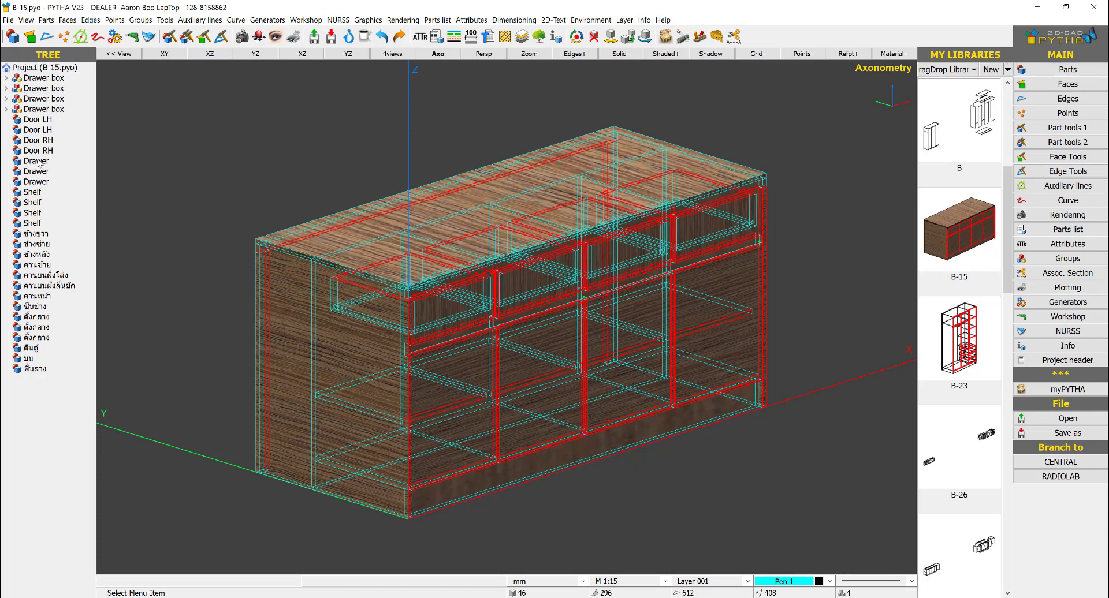
pyautogui.rightClick(38, 163)
pyautogui.press('Escape')
pyautogui.moveTo(39, 162); pyautogui.dragTo(57, 90)
pyautogui.moveTo(43, 161); pyautogui.dragTo(54, 108)
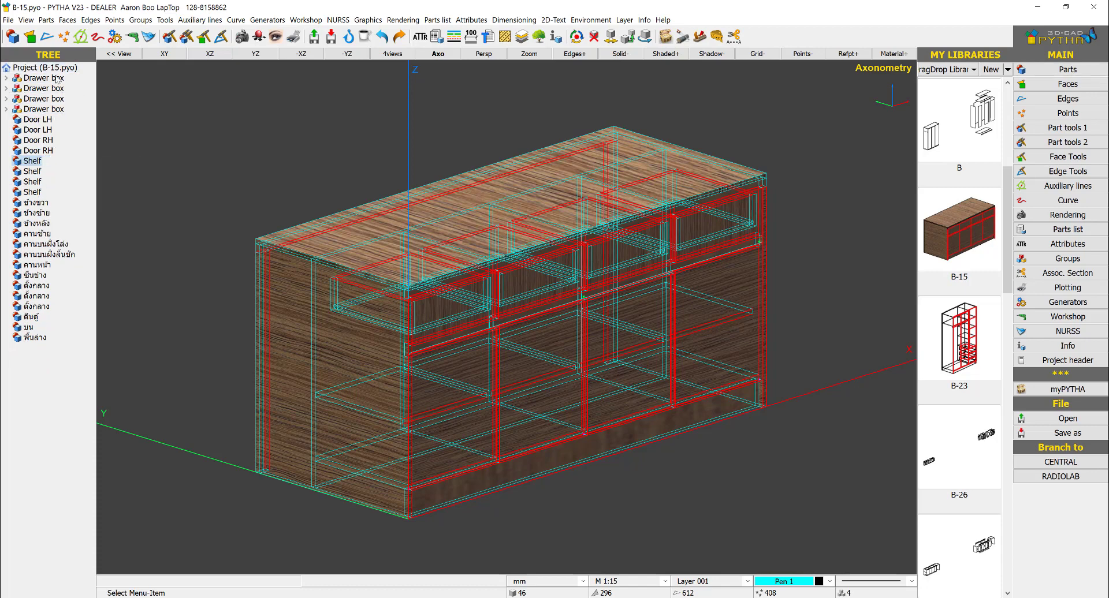
# Capture an image of the cabinet's drawer side with Snipping Tool.
pyautogui.rightClick(56, 76)
pyautogui.click(510, 312)
pyautogui.scroll(7, 508, 313)
pyautogui.scroll(-2, 421, 312)
pyautogui.moveTo(421, 312); pyautogui.dragTo(500, 265, button='middle')
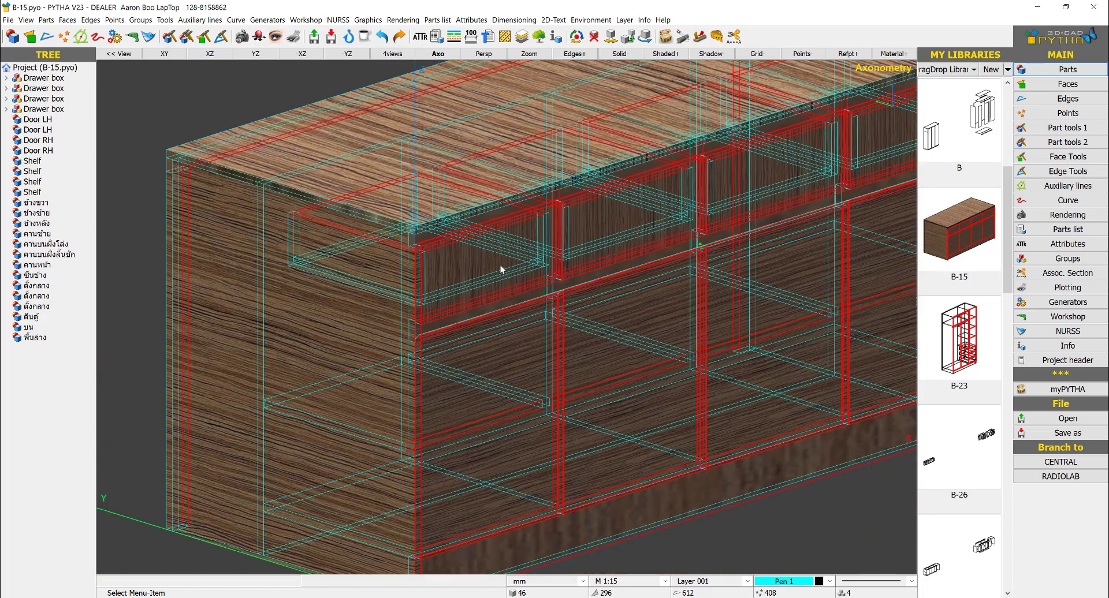
pyautogui.scroll(-1, 501, 265)
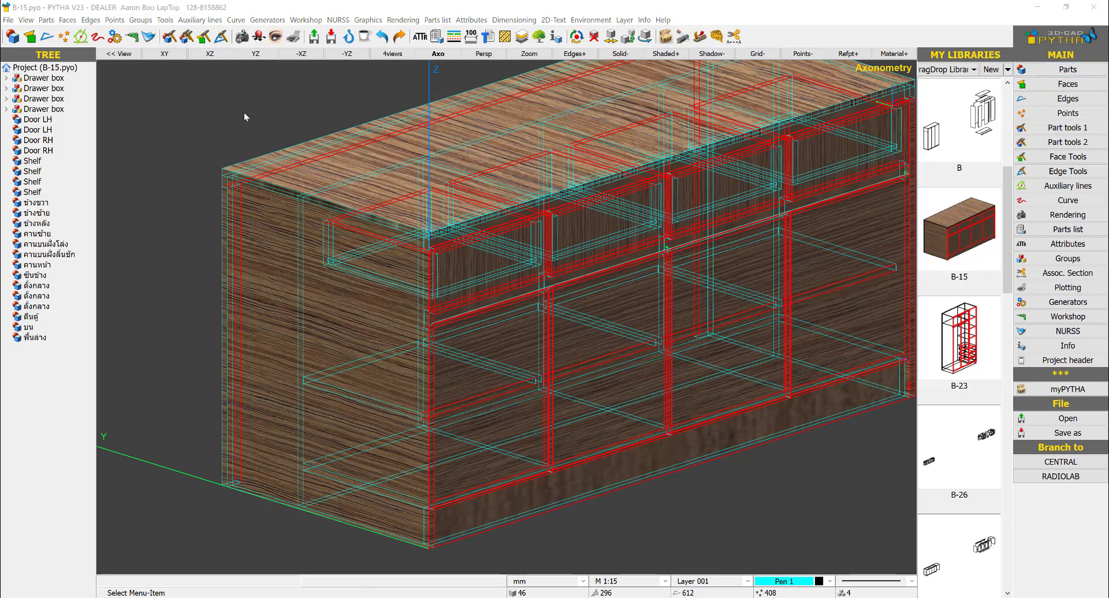
pyautogui.click(78, 35)
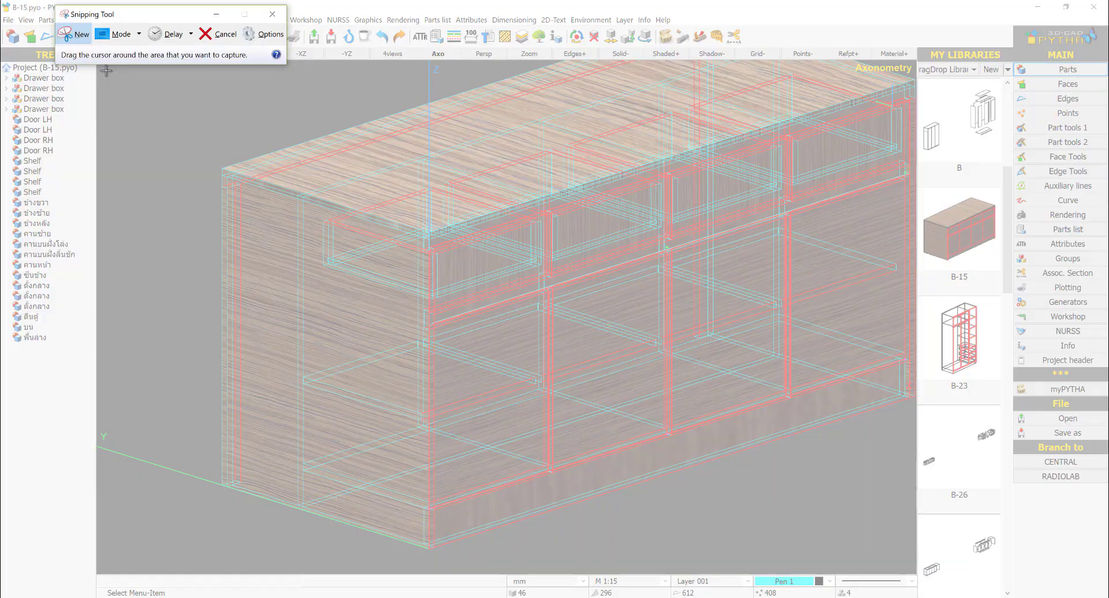
pyautogui.moveTo(104, 70); pyautogui.dragTo(923, 545)
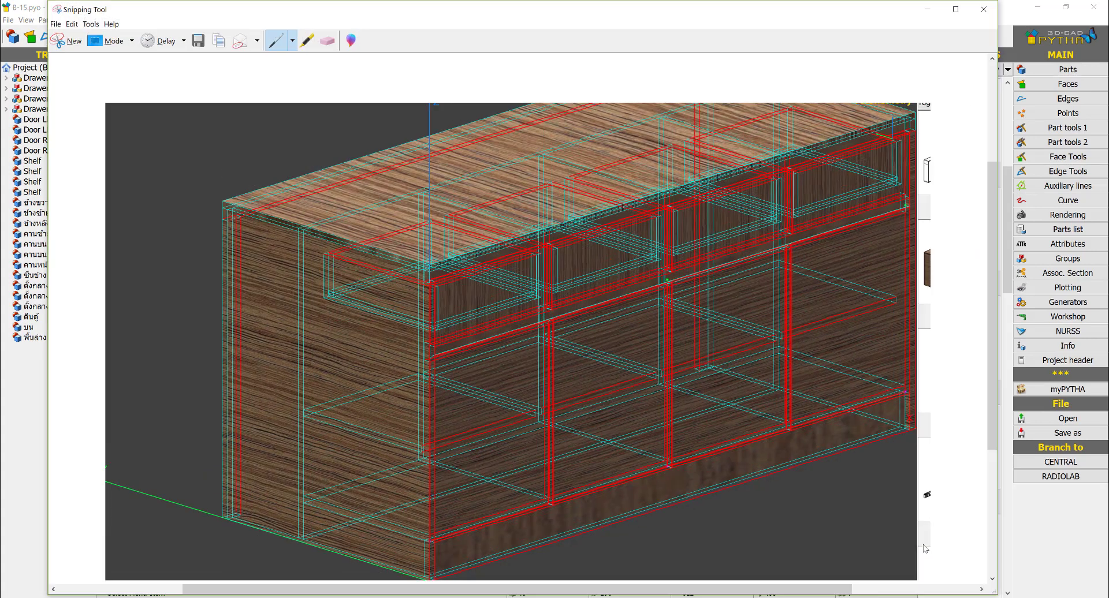
# Annotate the snip in red with the syntax mov(x,y,z,s_), an arrow out of the first drawer and y(-).
pyautogui.moveTo(201, 70)
pyautogui.mouseDown()
pyautogui.moveTo(238, 92)
pyautogui.moveTo(307, 67)
pyautogui.mouseUp()
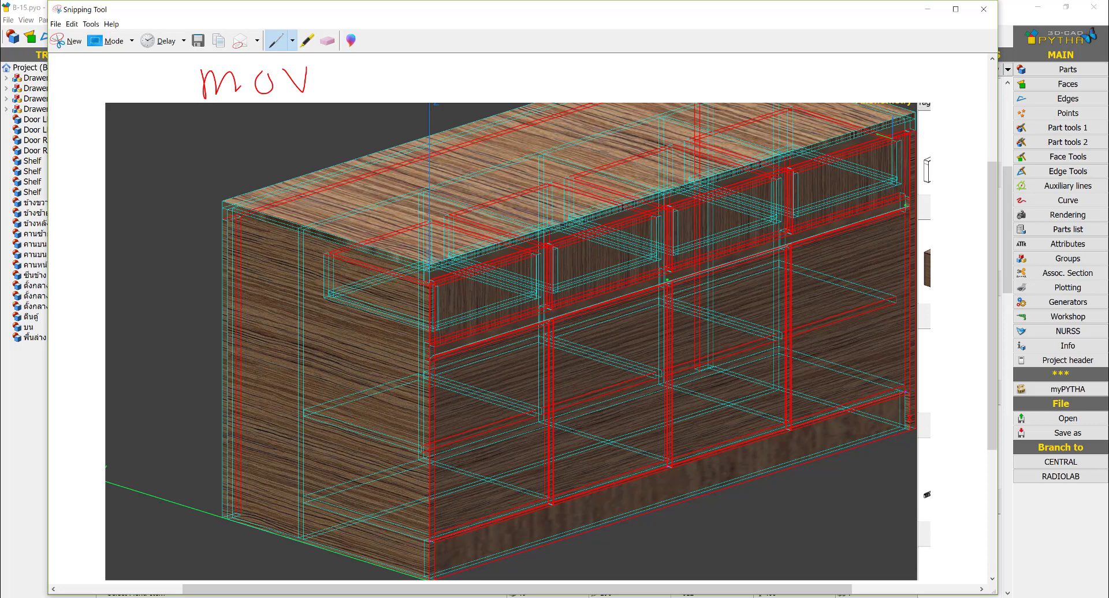
pyautogui.moveTo(337, 70)
pyautogui.mouseDown()
pyautogui.moveTo(348, 101)
pyautogui.moveTo(392, 85)
pyautogui.mouseUp()
pyautogui.moveTo(444, 63); pyautogui.dragTo(456, 79)
pyautogui.moveTo(465, 67); pyautogui.dragTo(461, 97)
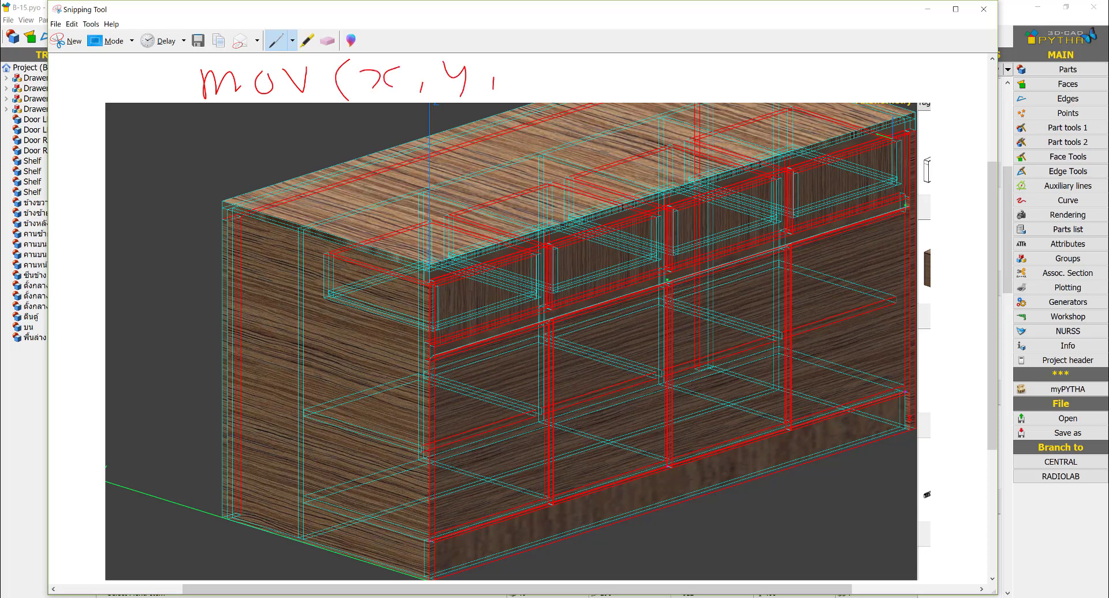
pyautogui.moveTo(518, 66); pyautogui.dragTo(541, 89)
pyautogui.moveTo(623, 66)
pyautogui.mouseDown()
pyautogui.moveTo(604, 83)
pyautogui.moveTo(673, 84)
pyautogui.moveTo(701, 98)
pyautogui.mouseUp()
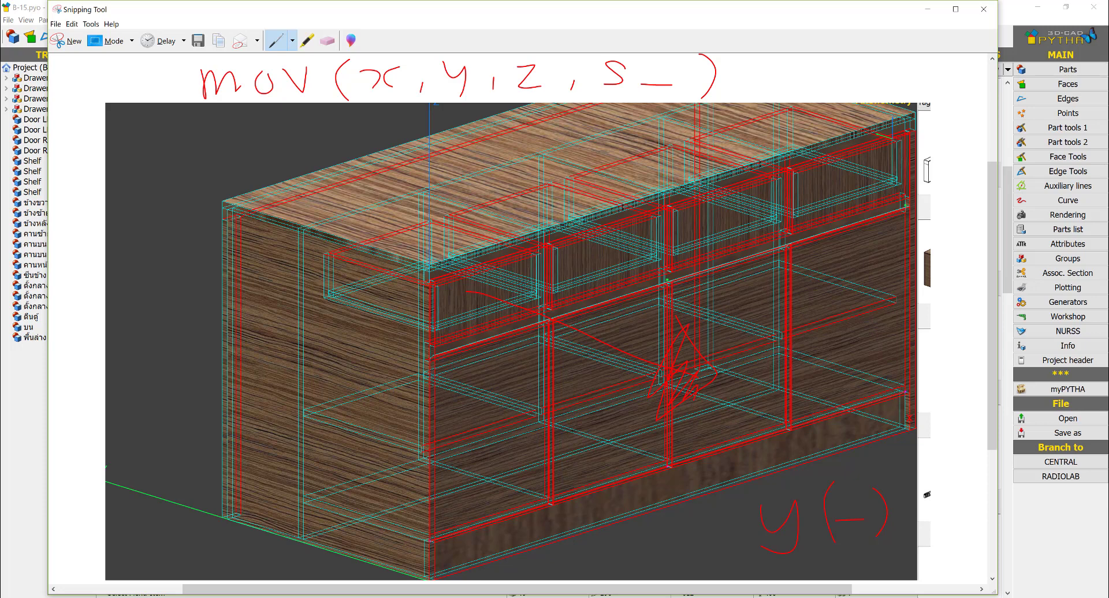
# Handwrite the example mov(0,-300,s50) in blue on the snip, underline the 50 and close Snipping Tool.
pyautogui.click(293, 41)
pyautogui.click(254, 70)
pyautogui.moveTo(87, 139)
pyautogui.mouseDown()
pyautogui.moveTo(84, 166)
pyautogui.moveTo(152, 153)
pyautogui.moveTo(176, 136)
pyautogui.moveTo(195, 175)
pyautogui.mouseUp()
pyautogui.moveTo(234, 124)
pyautogui.mouseDown()
pyautogui.moveTo(229, 160)
pyautogui.moveTo(236, 123)
pyautogui.mouseUp()
pyautogui.click(265, 144)
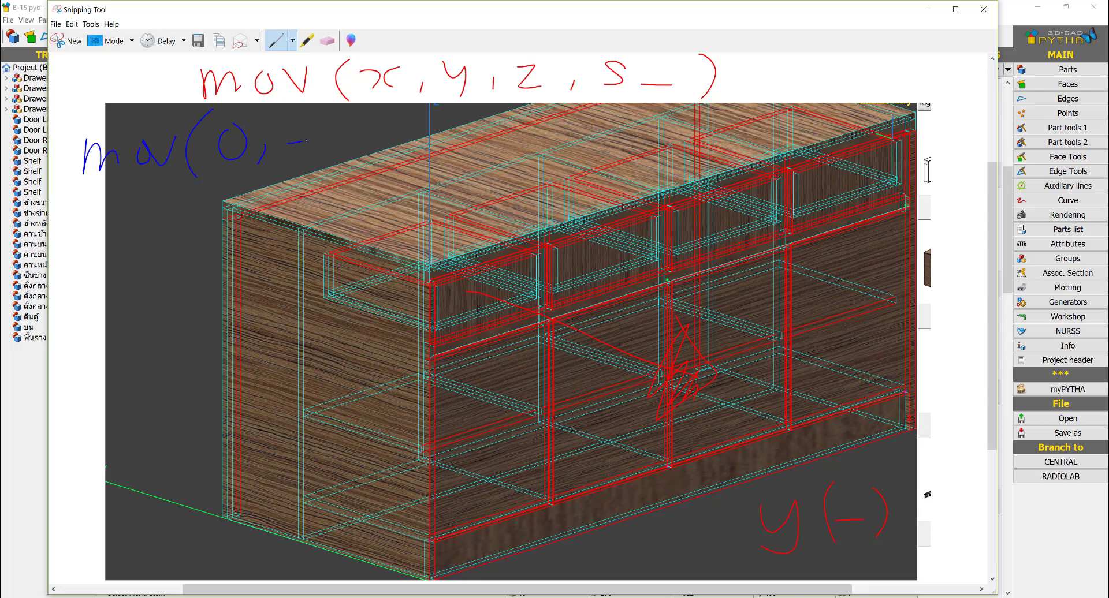
pyautogui.moveTo(312, 120)
pyautogui.mouseDown()
pyautogui.moveTo(344, 132)
pyautogui.moveTo(329, 154)
pyautogui.mouseUp()
pyautogui.moveTo(362, 134)
pyautogui.mouseDown()
pyautogui.moveTo(352, 152)
pyautogui.moveTo(371, 135)
pyautogui.mouseUp()
pyautogui.moveTo(386, 136); pyautogui.dragTo(398, 140)
pyautogui.moveTo(476, 132); pyautogui.dragTo(453, 155)
pyautogui.moveTo(514, 117); pyautogui.dragTo(504, 160)
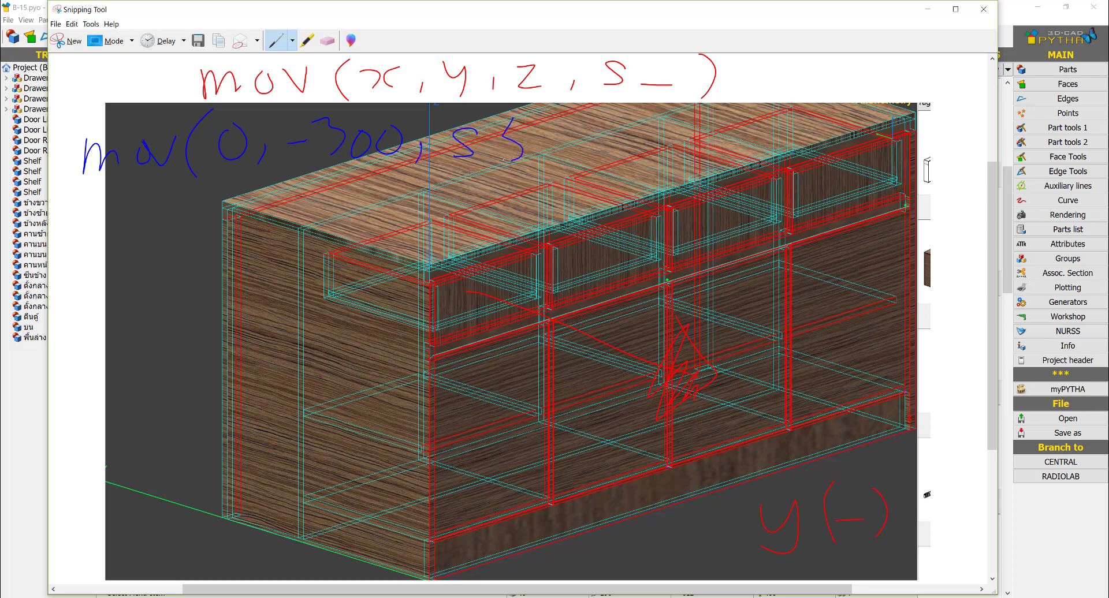
pyautogui.moveTo(564, 125)
pyautogui.mouseDown()
pyautogui.moveTo(589, 165)
pyautogui.moveTo(501, 172)
pyautogui.moveTo(571, 176)
pyautogui.moveTo(500, 171)
pyautogui.mouseUp()
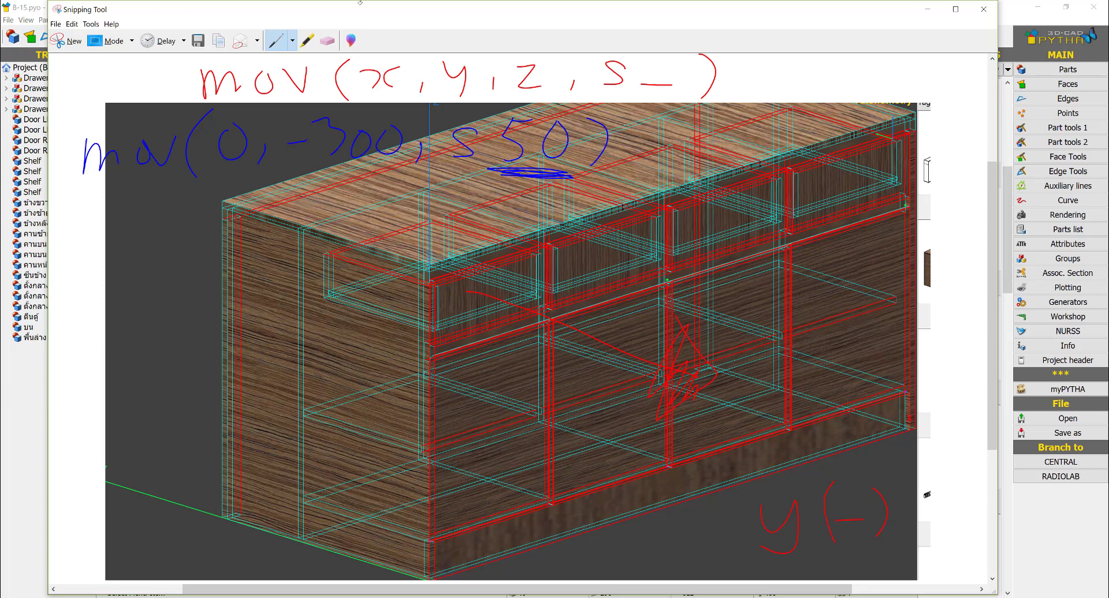
pyautogui.click(983, 9)
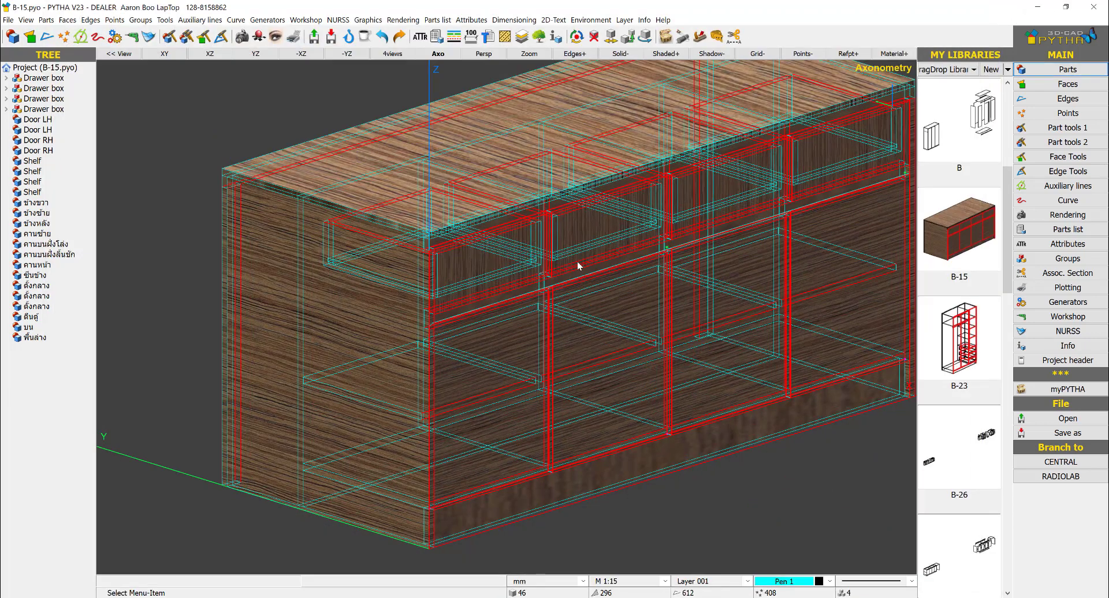
# Set the Action attribute of the first Drawer box group to MOV(0,-300,0,S50).
pyautogui.rightClick(45, 78)
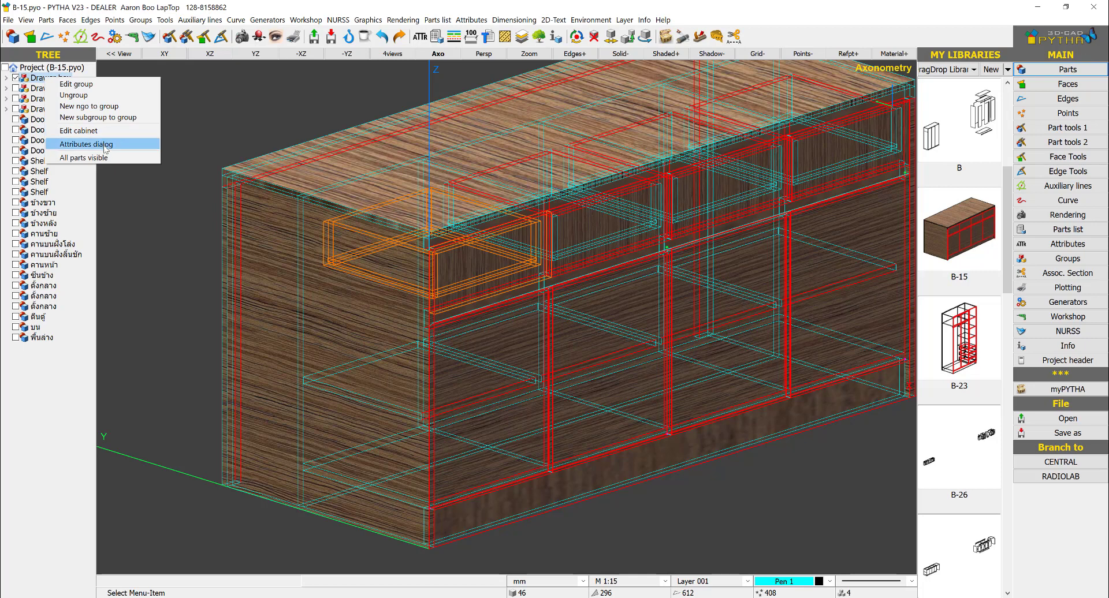
pyautogui.click(87, 145)
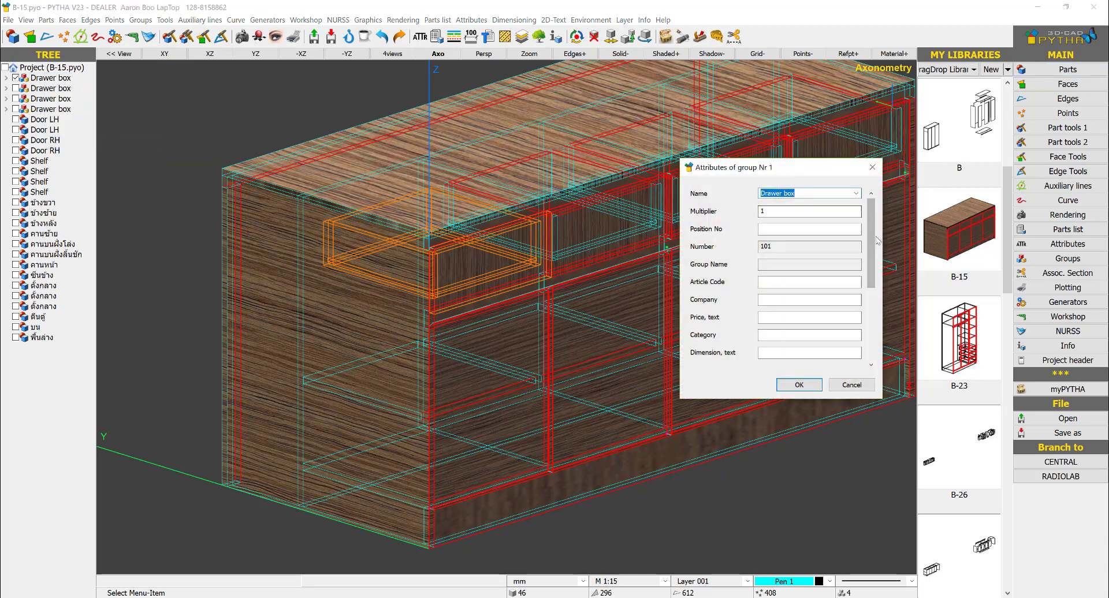
pyautogui.scroll(-4, 875, 248)
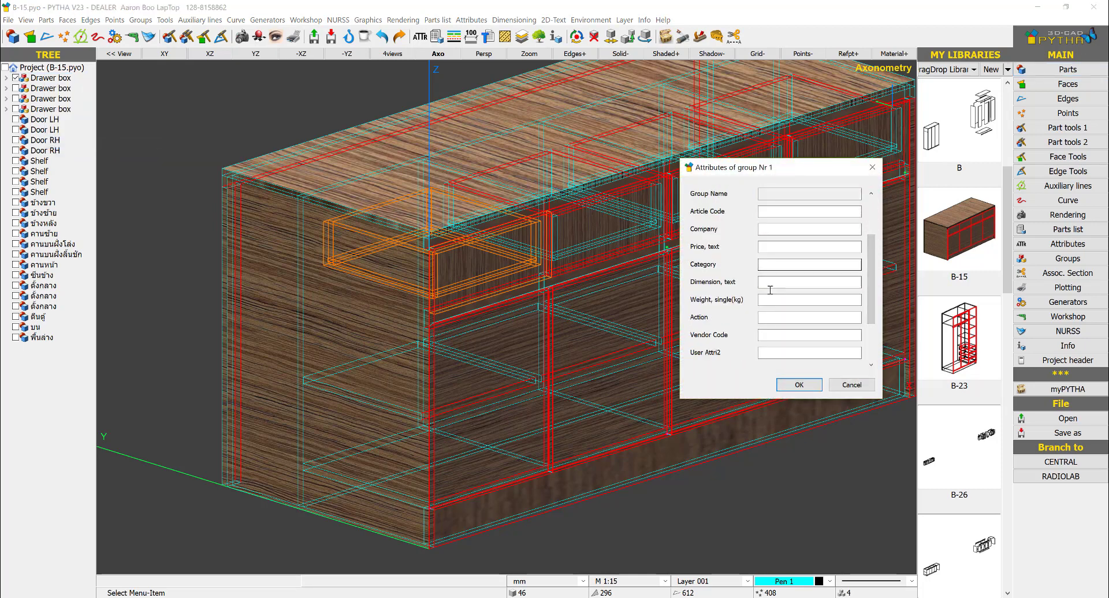
pyautogui.click(765, 321)
pyautogui.press('capslock')
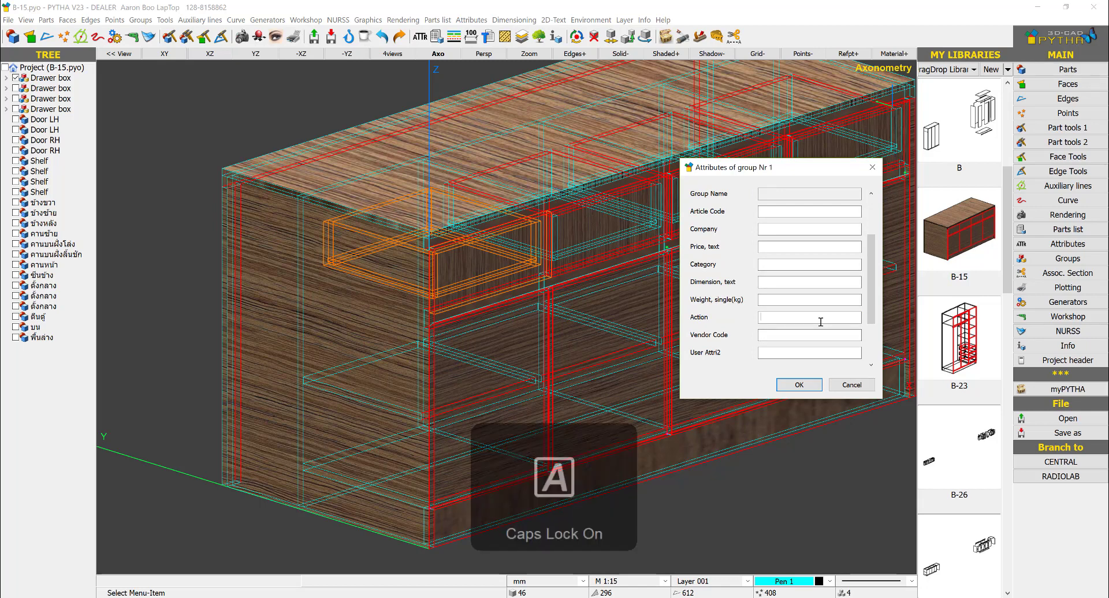
pyautogui.write('MOV')
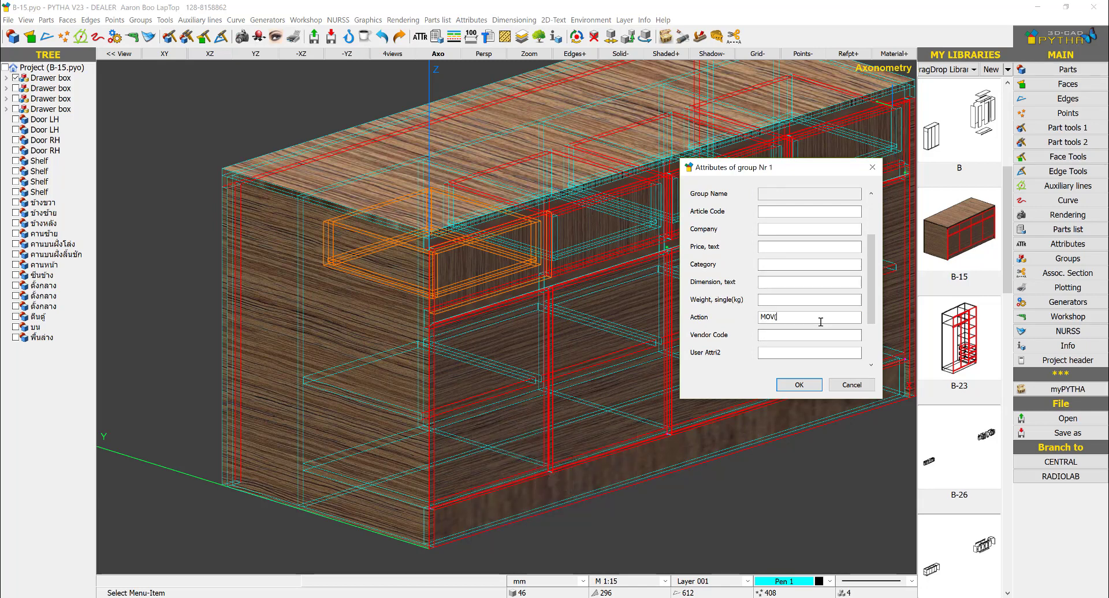
pyautogui.write('(0,-300,S50')
pyautogui.press('Return')
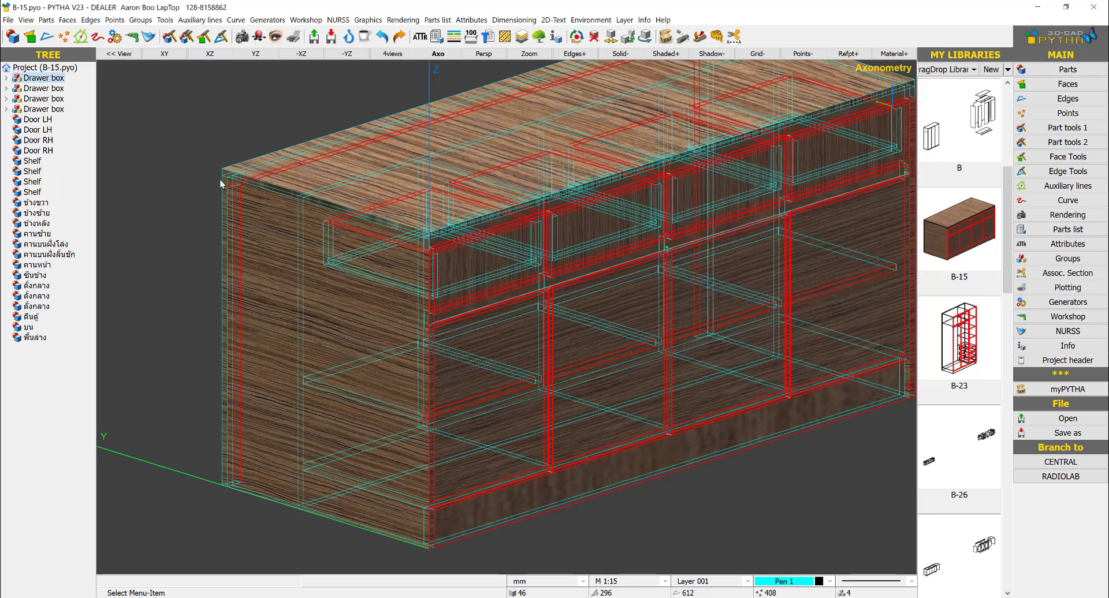
# Turn the solid display back on and run the first drawer's action to open it.
pyautogui.click(620, 53)
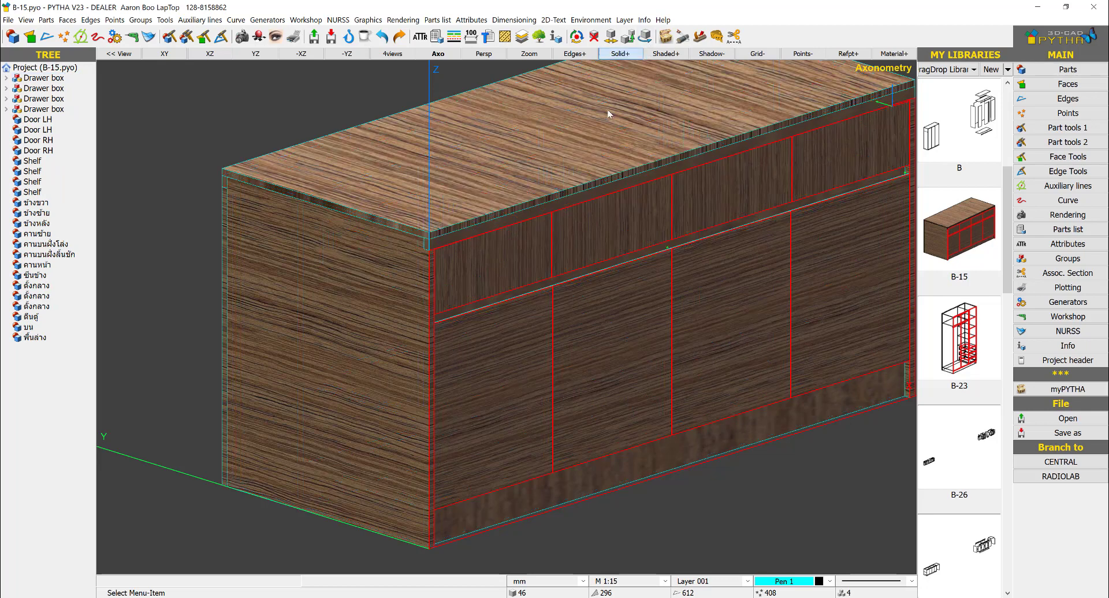
pyautogui.rightClick(516, 260)
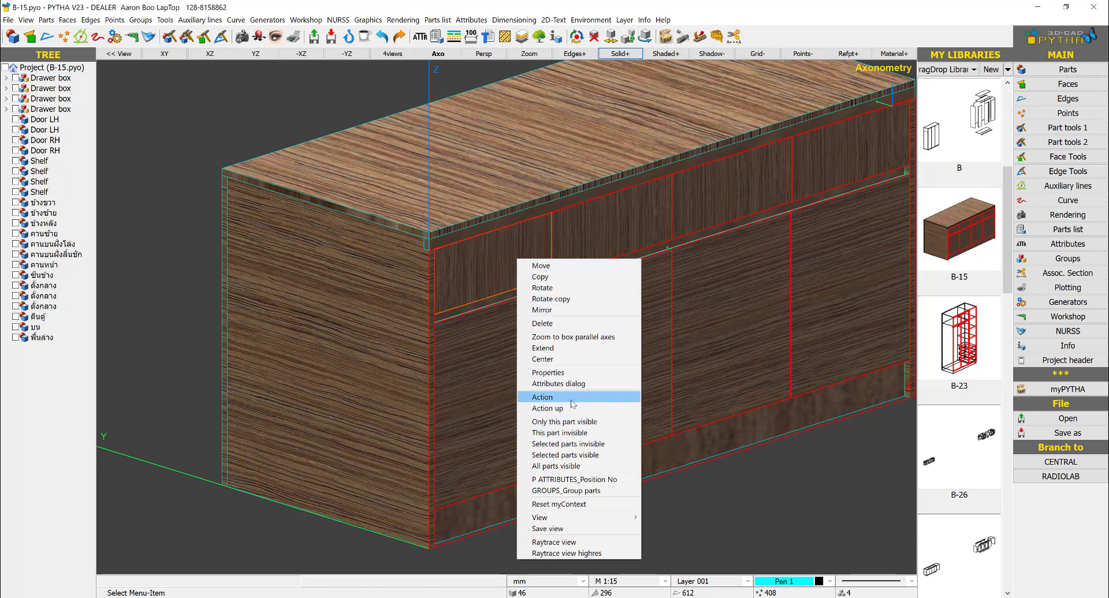
pyautogui.click(543, 397)
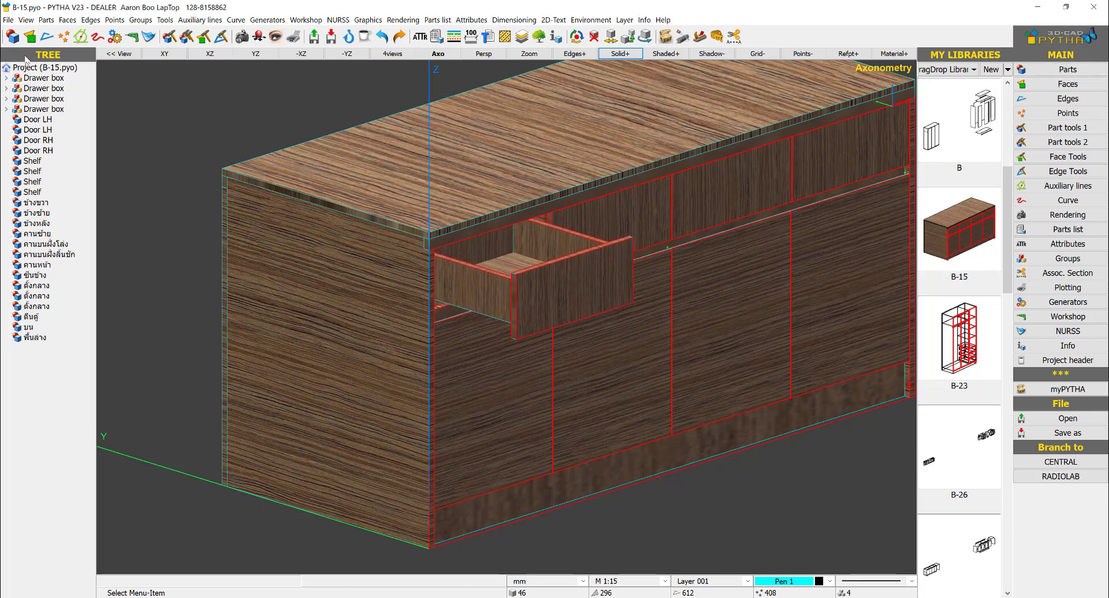
# Copy the Action formula from the first Drawer box group's attributes.
pyautogui.rightClick(44, 78)
pyautogui.click(75, 142)
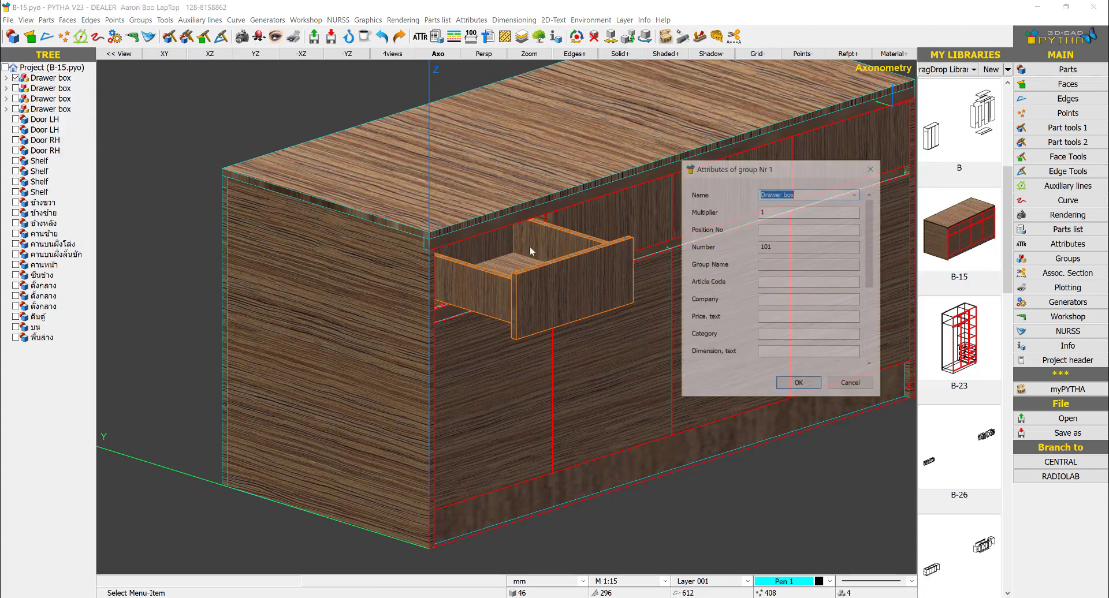
pyautogui.scroll(-3, 828, 247)
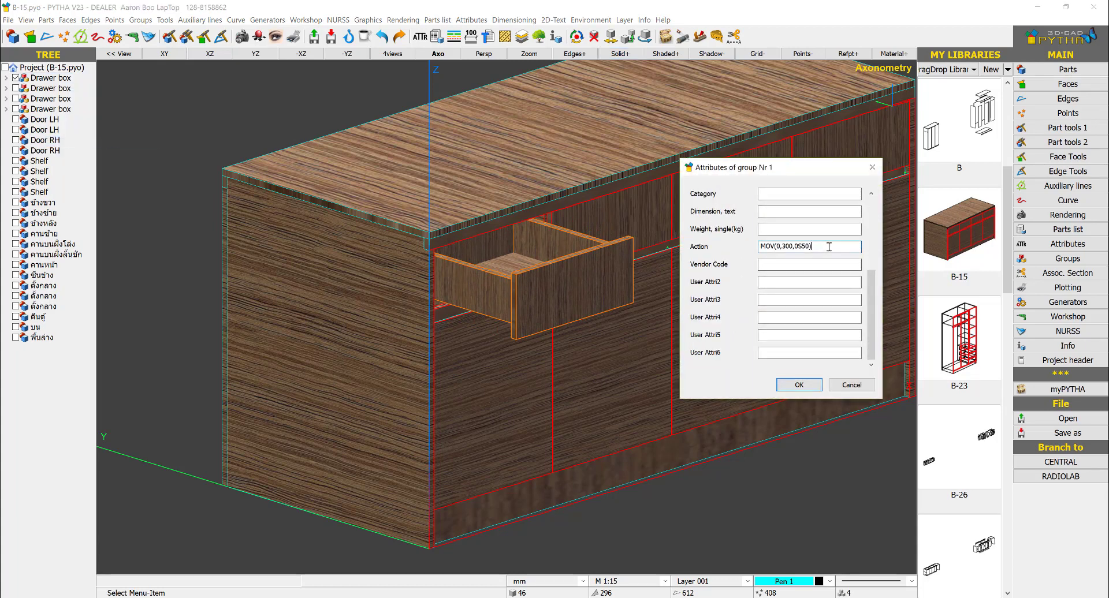
pyautogui.moveTo(829, 247); pyautogui.dragTo(679, 244)
pyautogui.hotkey('ctrl', 'c')
pyautogui.press('Return')
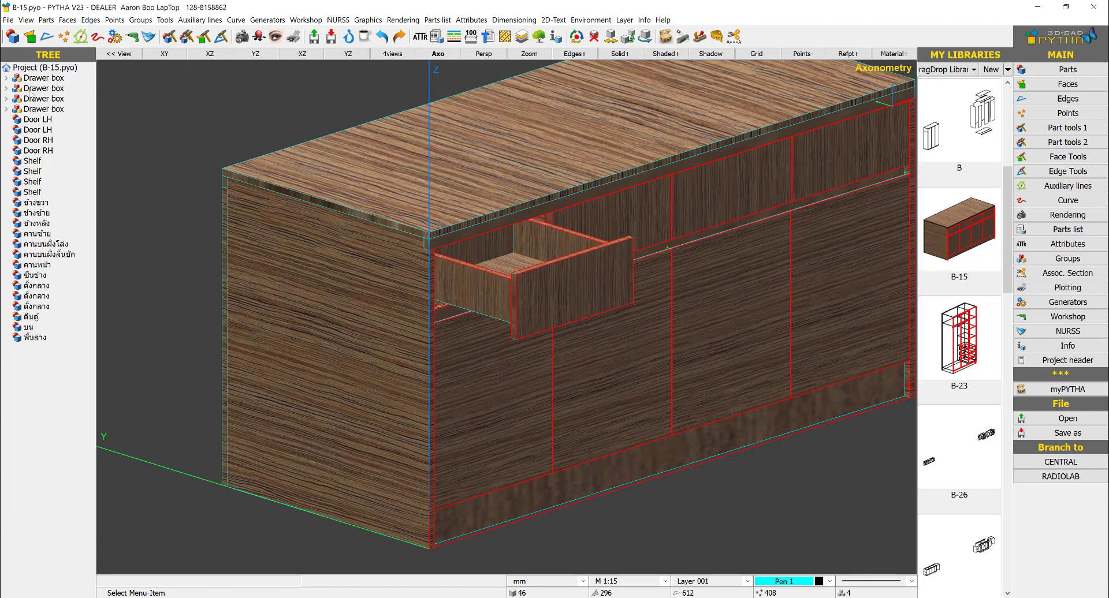
# Paste the copied move formula into the Action attribute of the second Drawer box group.
pyautogui.rightClick(34, 89)
pyautogui.click(75, 156)
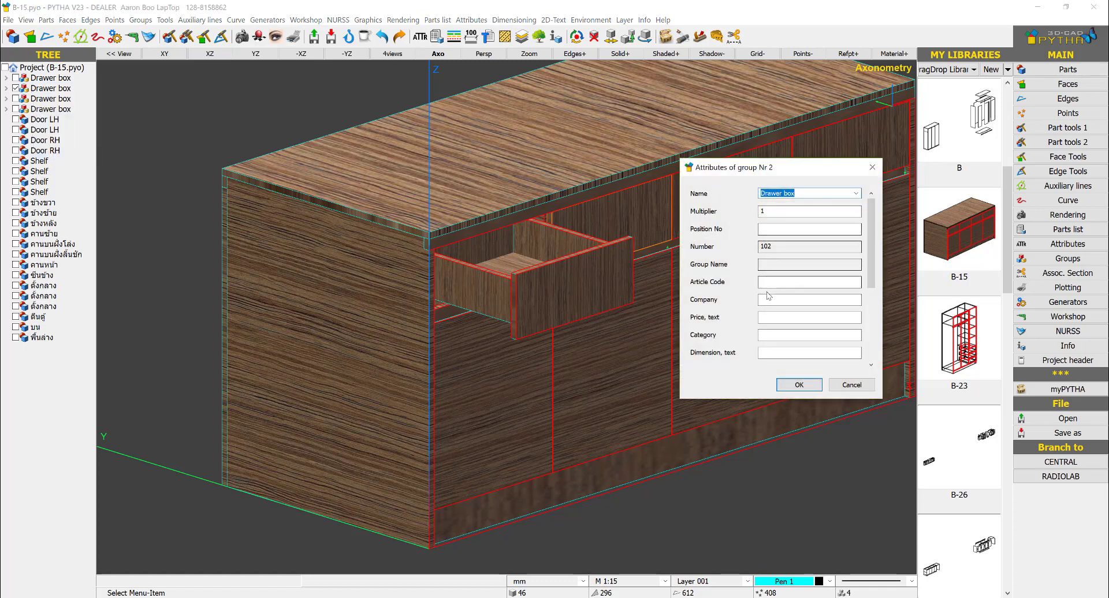
pyautogui.scroll(-3, 771, 304)
pyautogui.click(769, 299)
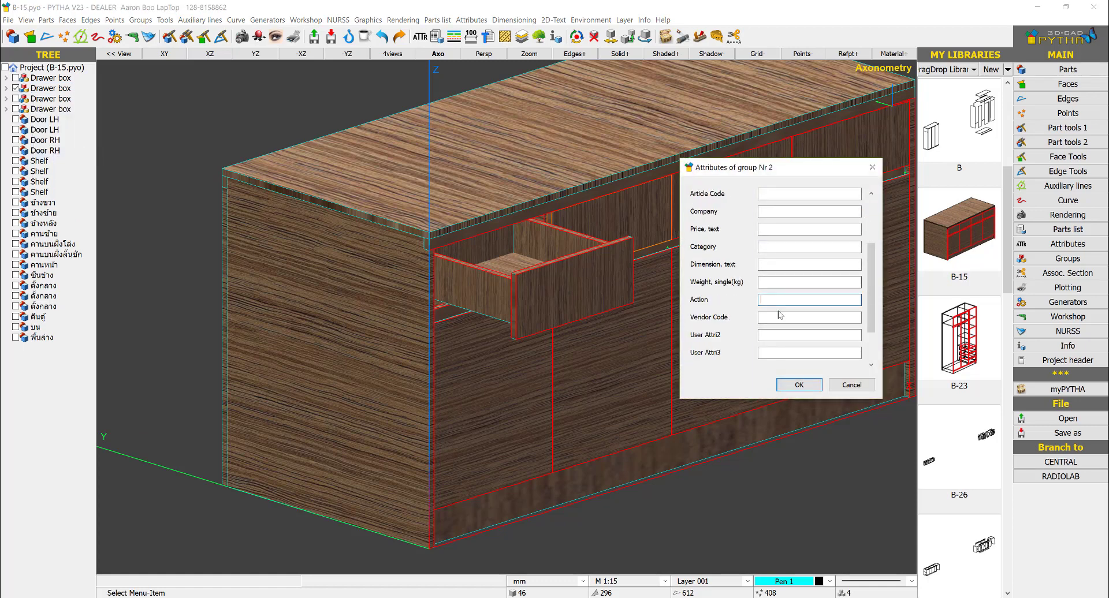
pyautogui.hotkey('ctrl', 'v')
pyautogui.press('Return')
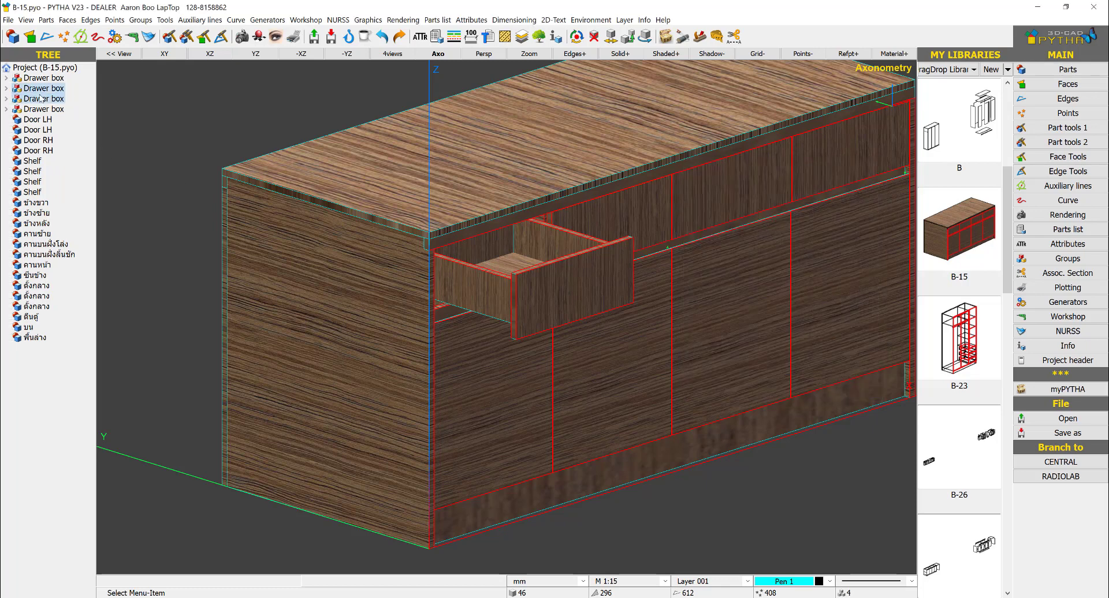
# Paste the copied formula MOV(0,300,0S50) into the Action attribute of the third Drawer box group.
pyautogui.rightClick(39, 98)
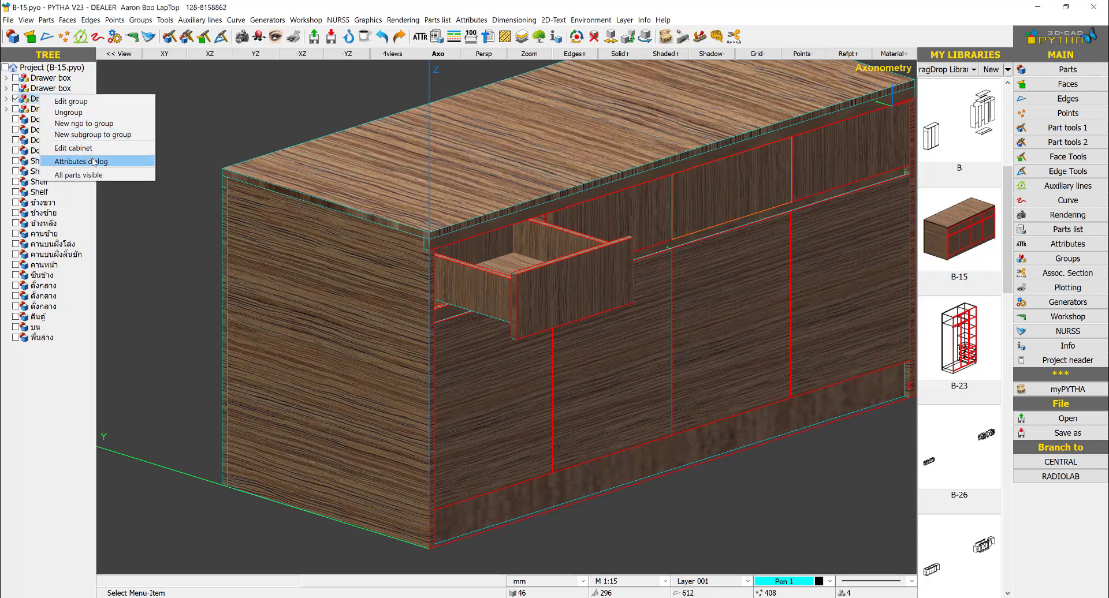
pyautogui.click(93, 163)
pyautogui.scroll(-5, 753, 333)
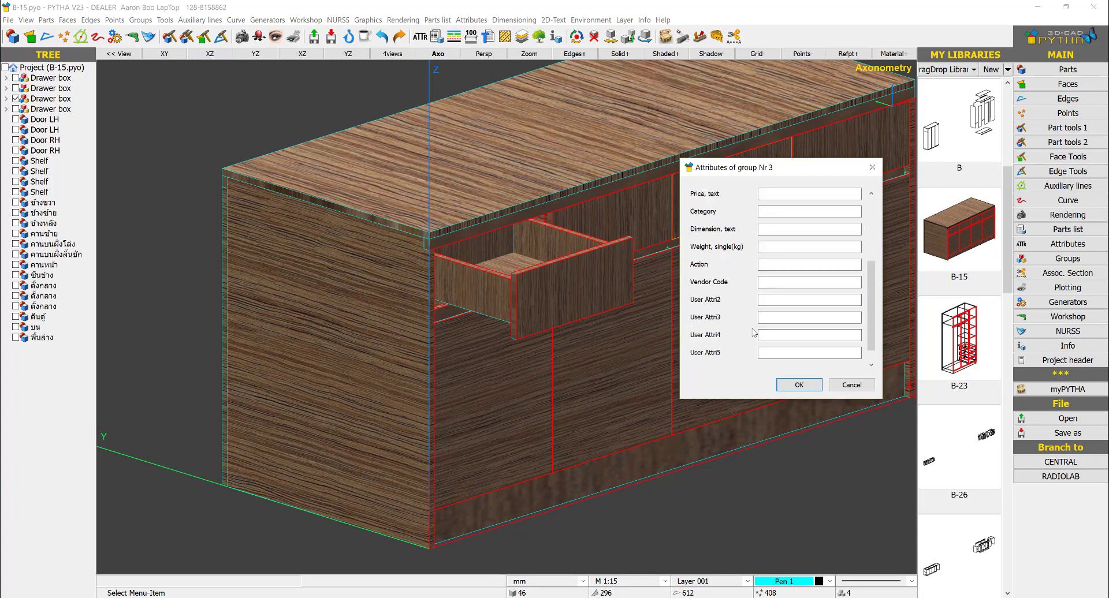
pyautogui.scroll(-1, 754, 333)
pyautogui.click(768, 247)
pyautogui.hotkey('ctrl', 'v')
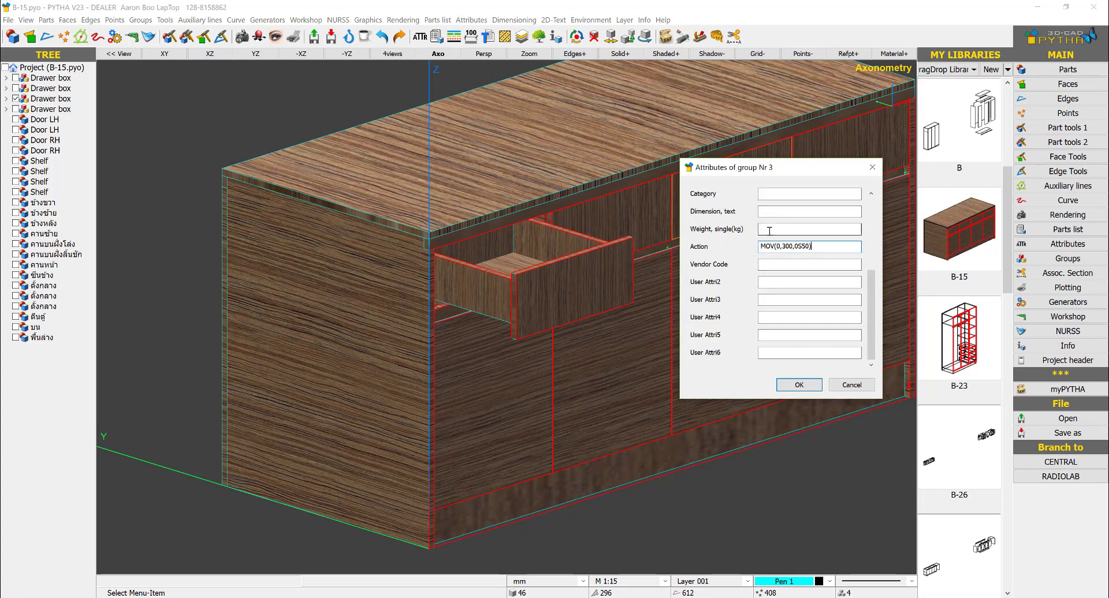
pyautogui.press('Return')
# Paste the copied move formula into the Action attribute of the fourth Drawer box group.
pyautogui.rightClick(57, 111)
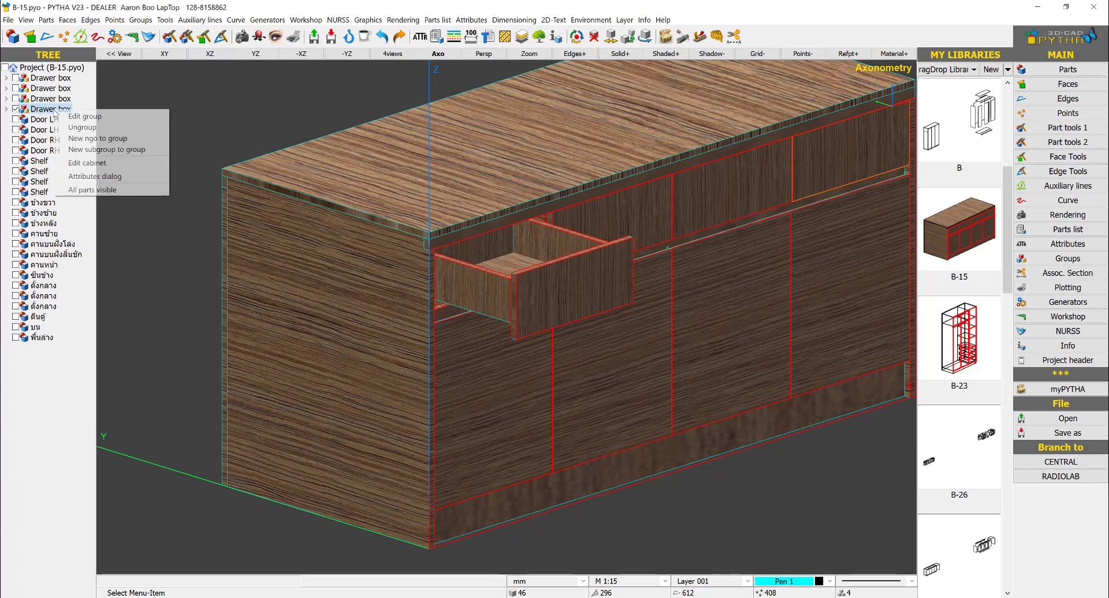
pyautogui.click(104, 176)
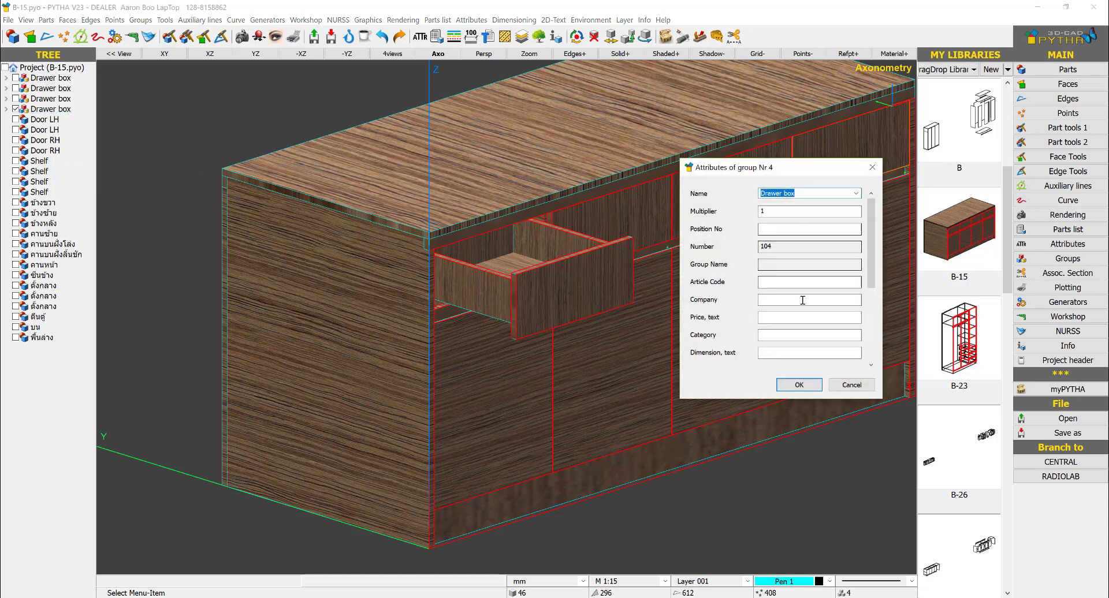
pyautogui.scroll(-2, 802, 301)
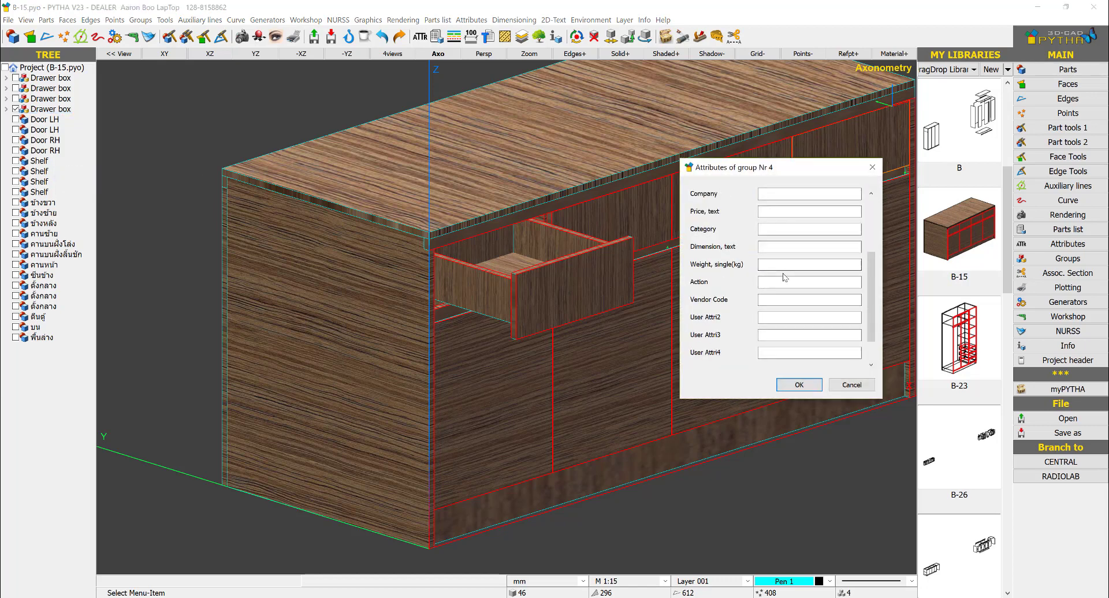
pyautogui.click(789, 281)
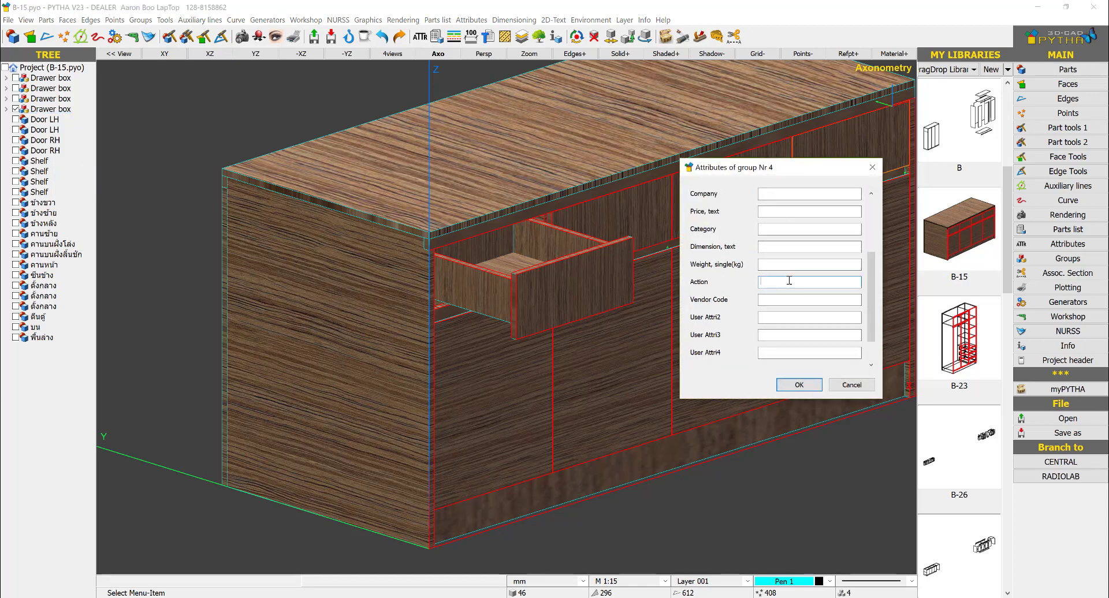
pyautogui.hotkey('ctrl', 'v')
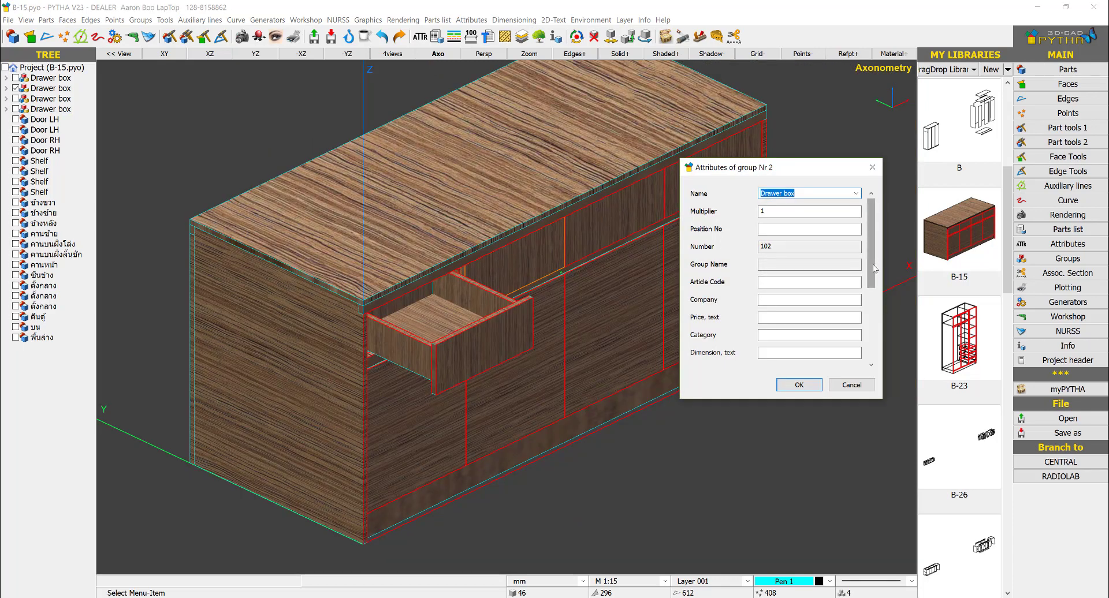
# Correct the second Drawer box group's Action attribute to MOV(0,-300,S50), copy the corrected formula and accept the attributes.
pyautogui.moveTo(871, 270); pyautogui.dragTo(880, 312)
pyautogui.click(794, 299)
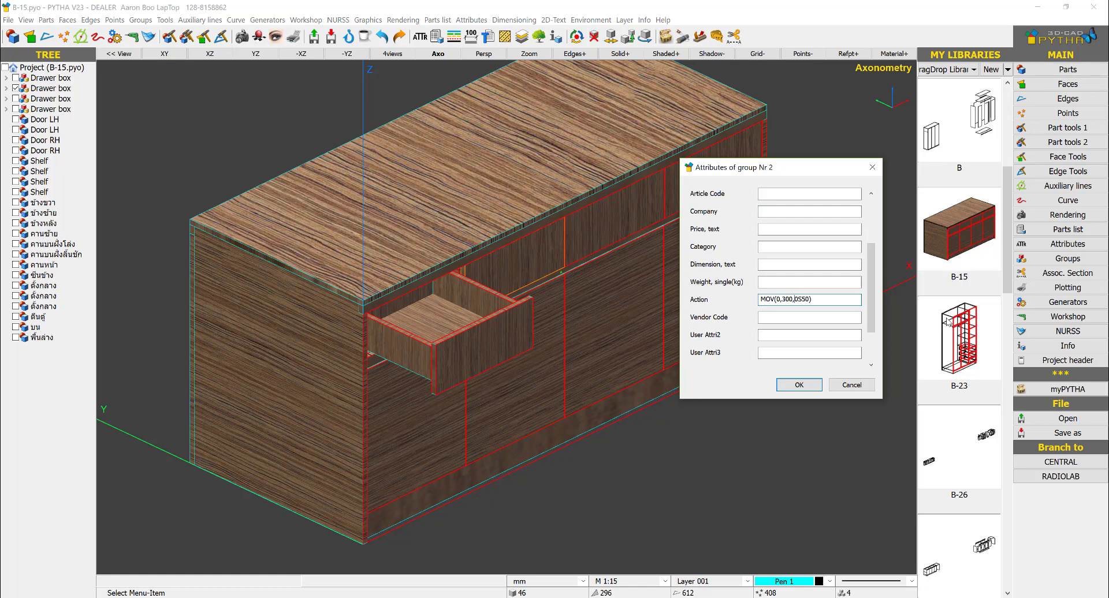
pyautogui.press('BackSpace')
pyautogui.click(784, 299)
pyautogui.write('-')
pyautogui.doubleClick(774, 300)
pyautogui.rightClick(776, 300)
pyautogui.click(693, 333)
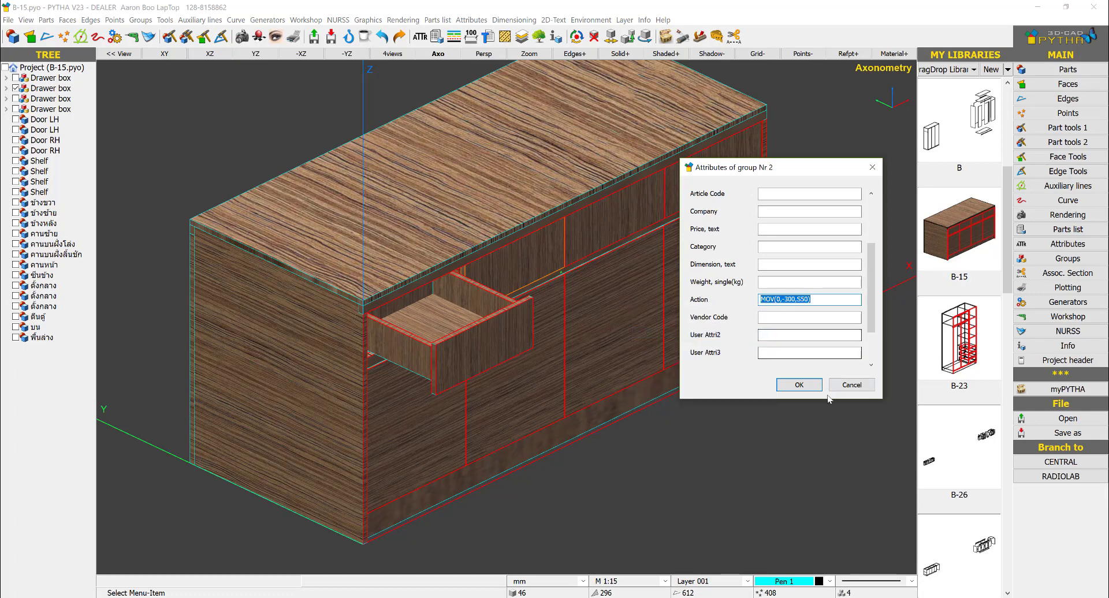
pyautogui.click(799, 384)
# Replace the third Drawer box group's Action attribute with the copied formula MOV(0,-300,S50).
pyautogui.rightClick(57, 99)
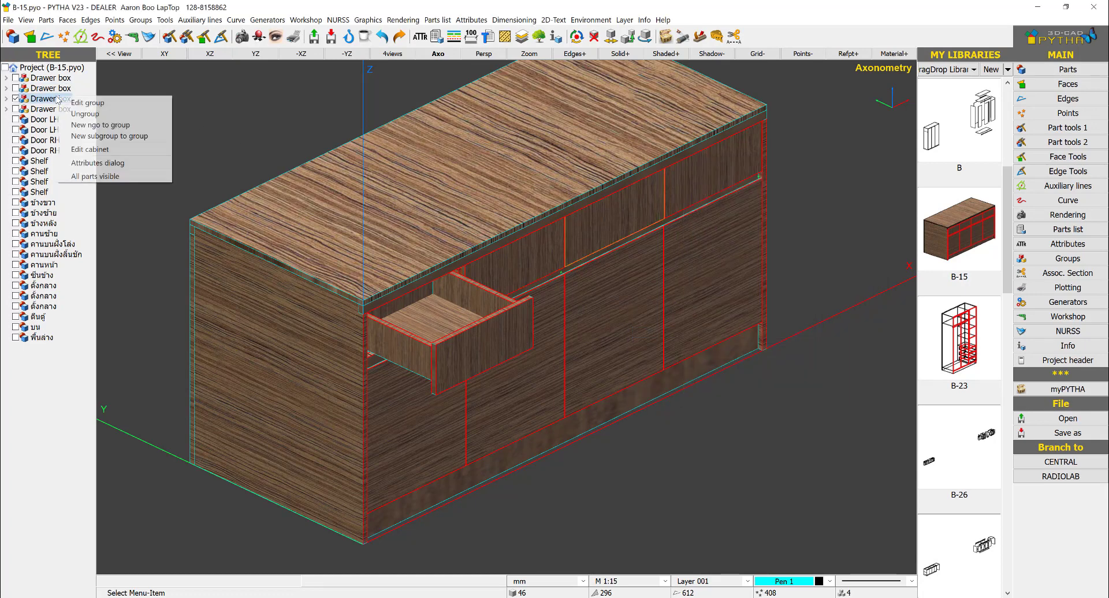
pyautogui.click(97, 164)
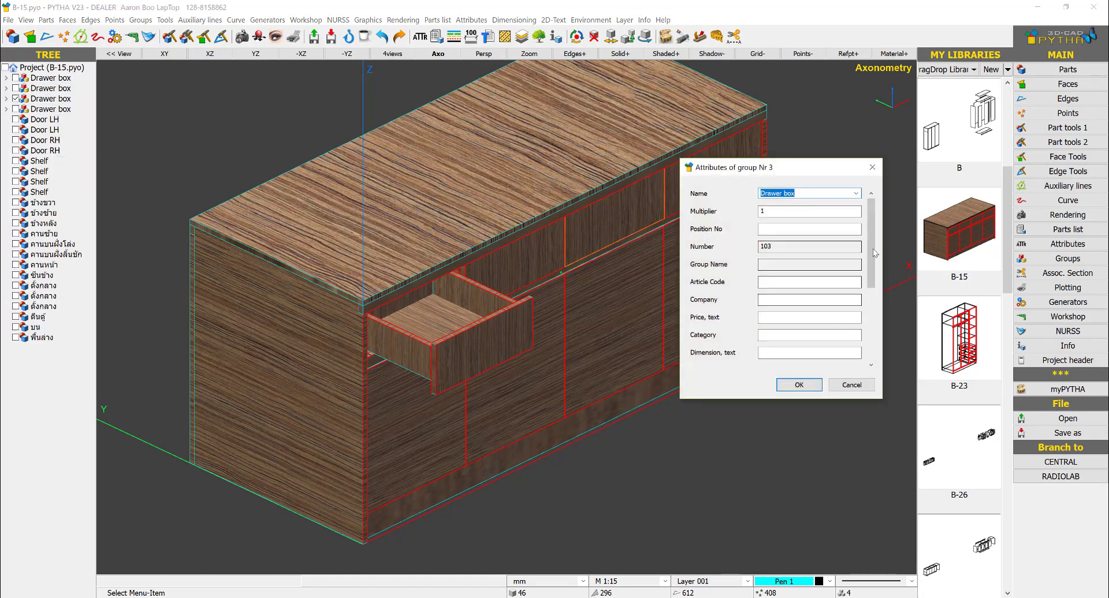
pyautogui.scroll(-3, 802, 272)
pyautogui.doubleClick(807, 247)
pyautogui.rightClick(774, 246)
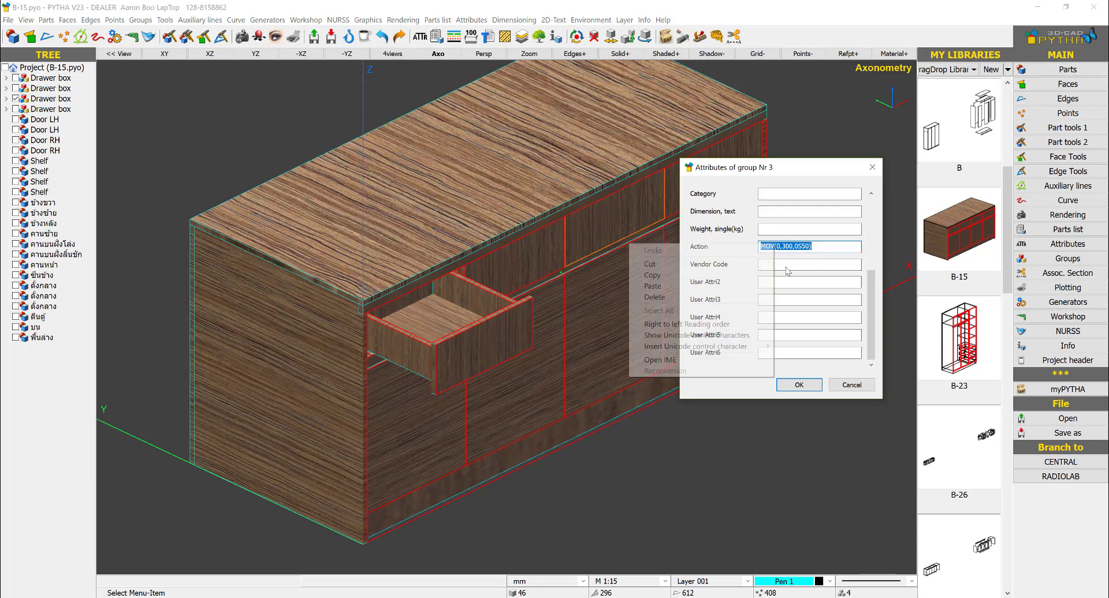
pyautogui.click(733, 292)
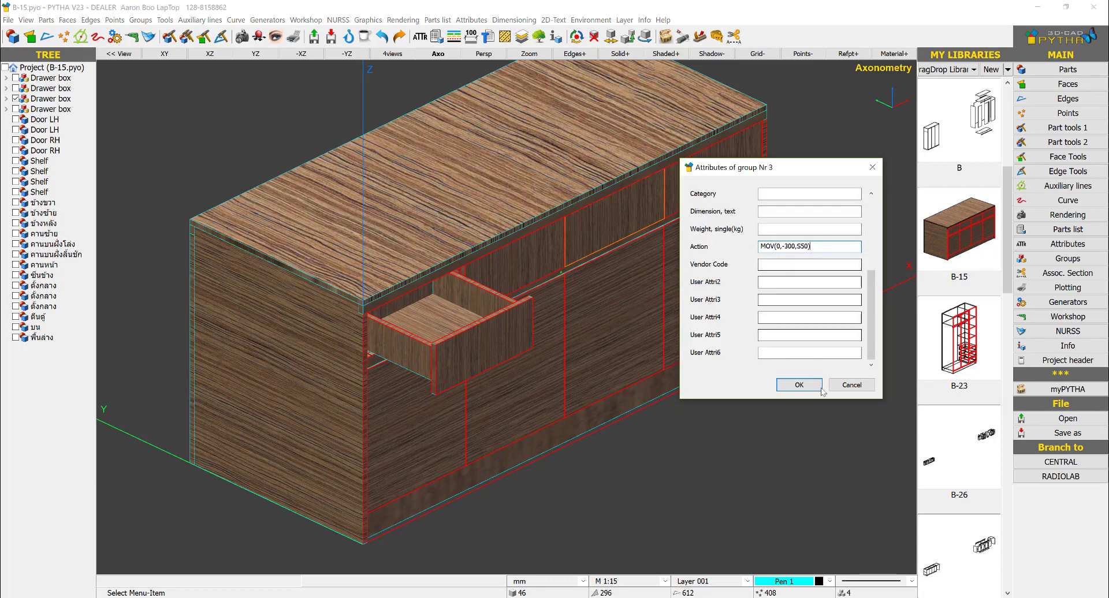
pyautogui.click(798, 384)
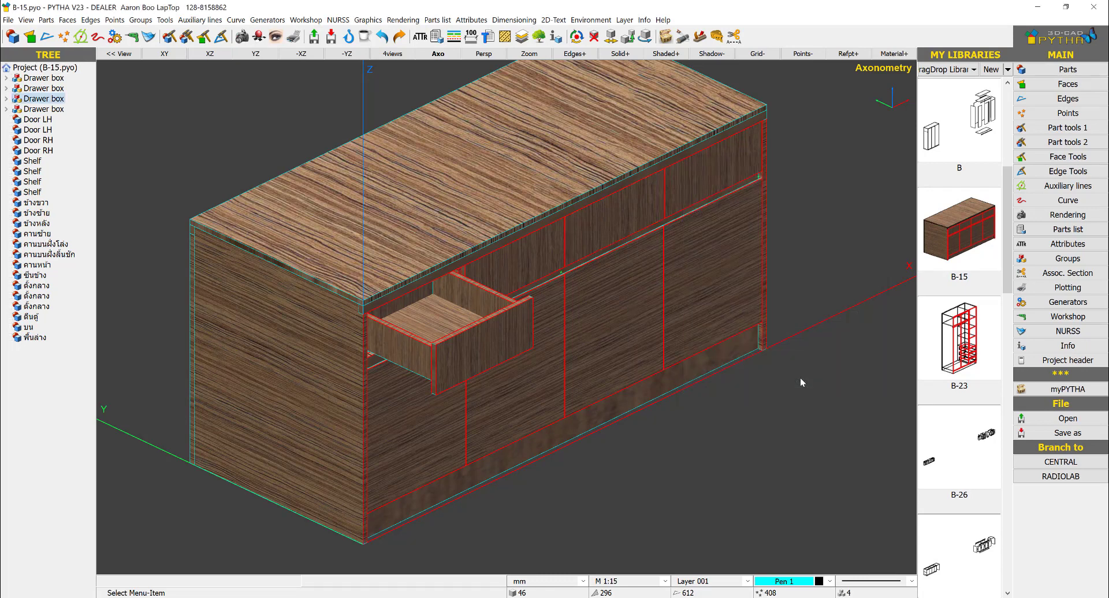
# Replace the Action formula of the fourth Drawer box group with the copied corrected formula.
pyautogui.rightClick(59, 109)
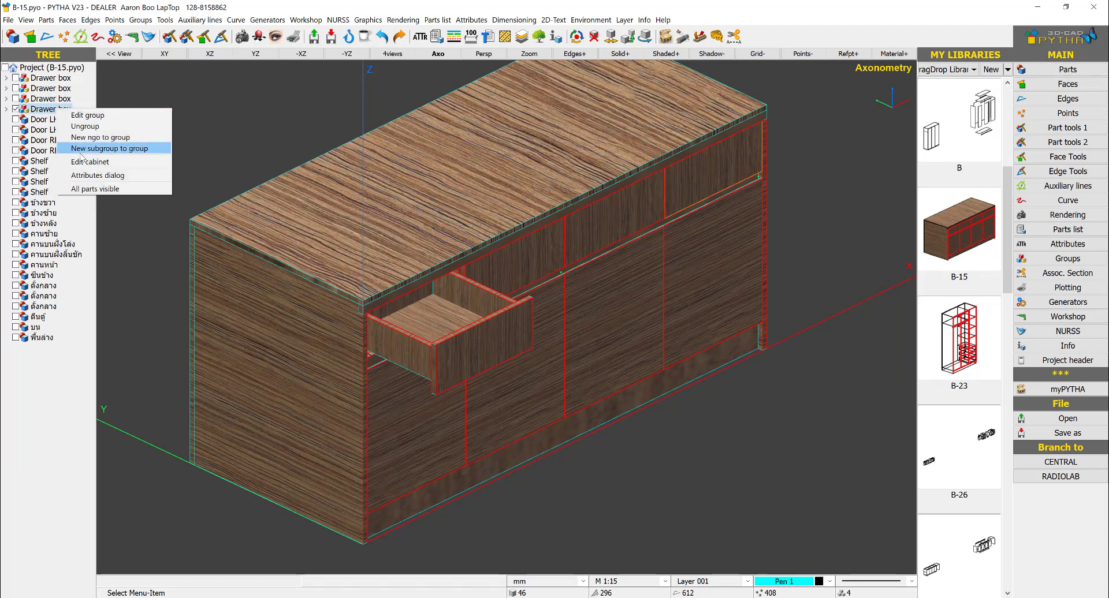
pyautogui.click(103, 175)
pyautogui.press('Tab')
pyautogui.press('Tab')
pyautogui.press('Tab')
pyautogui.press('Tab')
pyautogui.press('Tab')
pyautogui.press('Tab')
pyautogui.press('Tab')
pyautogui.press('Tab')
pyautogui.press('Tab')
pyautogui.press('Tab')
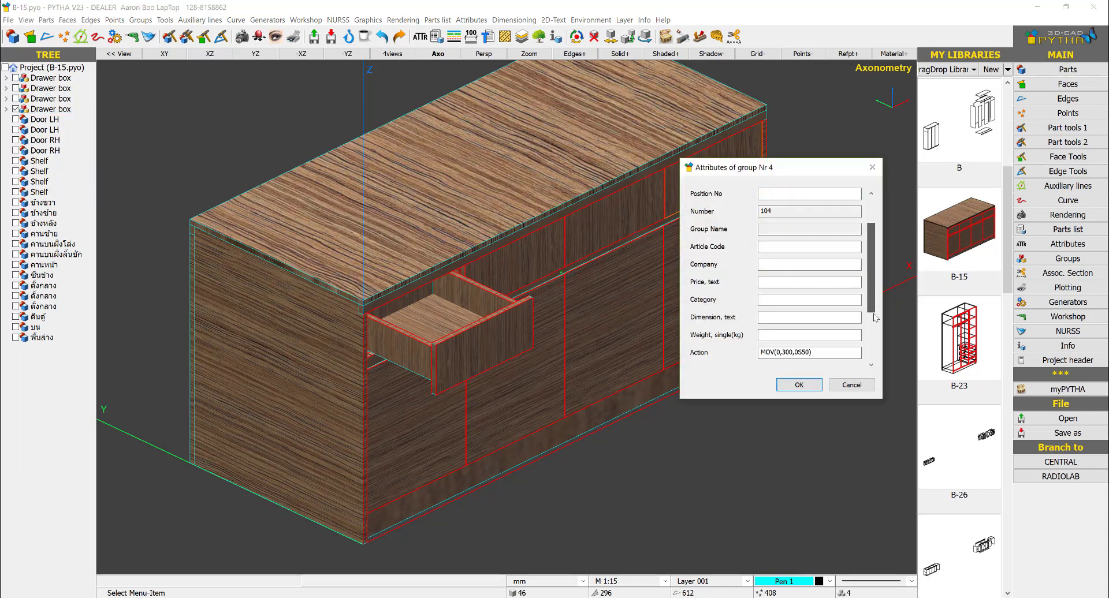
pyautogui.rightClick(763, 282)
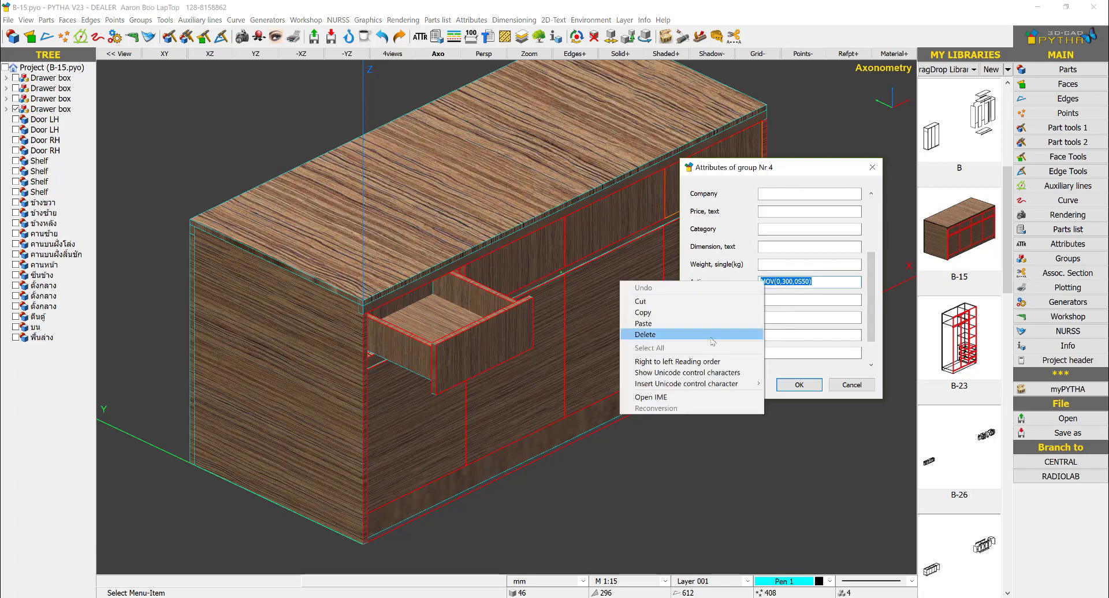
pyautogui.click(711, 324)
pyautogui.press('Return')
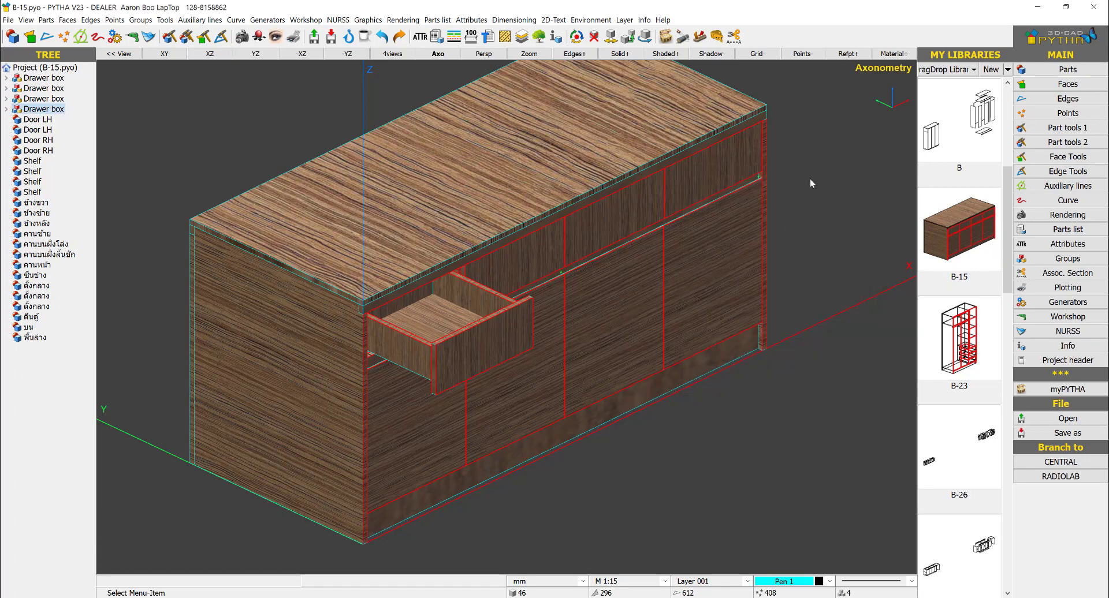
# Run the actions of the fourth, third and second drawers to slide them open.
pyautogui.rightClick(696, 145)
pyautogui.rightClick(700, 185)
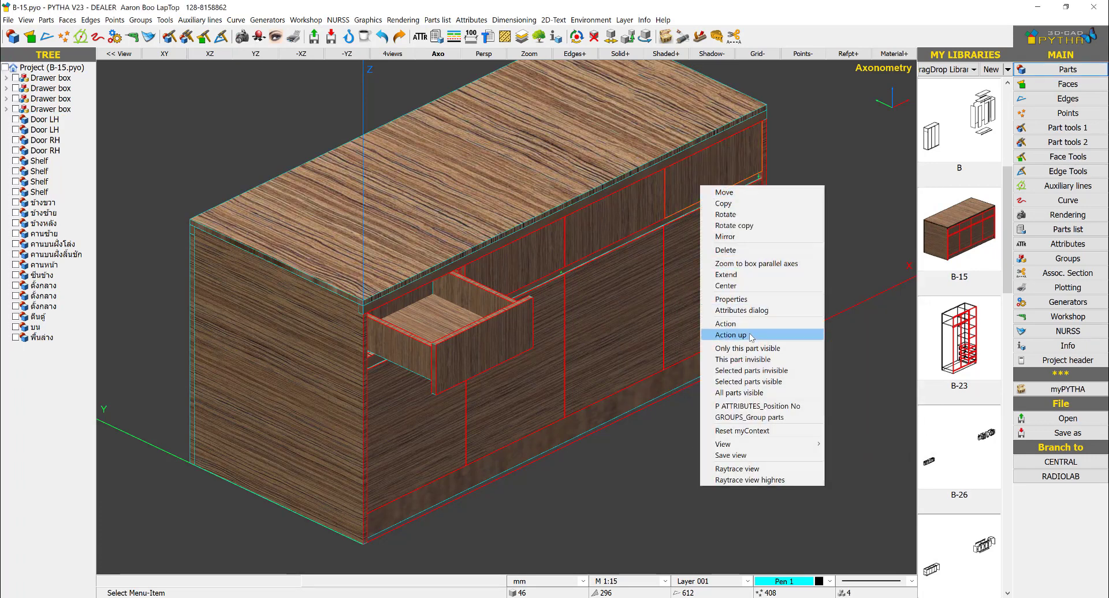
pyautogui.click(726, 324)
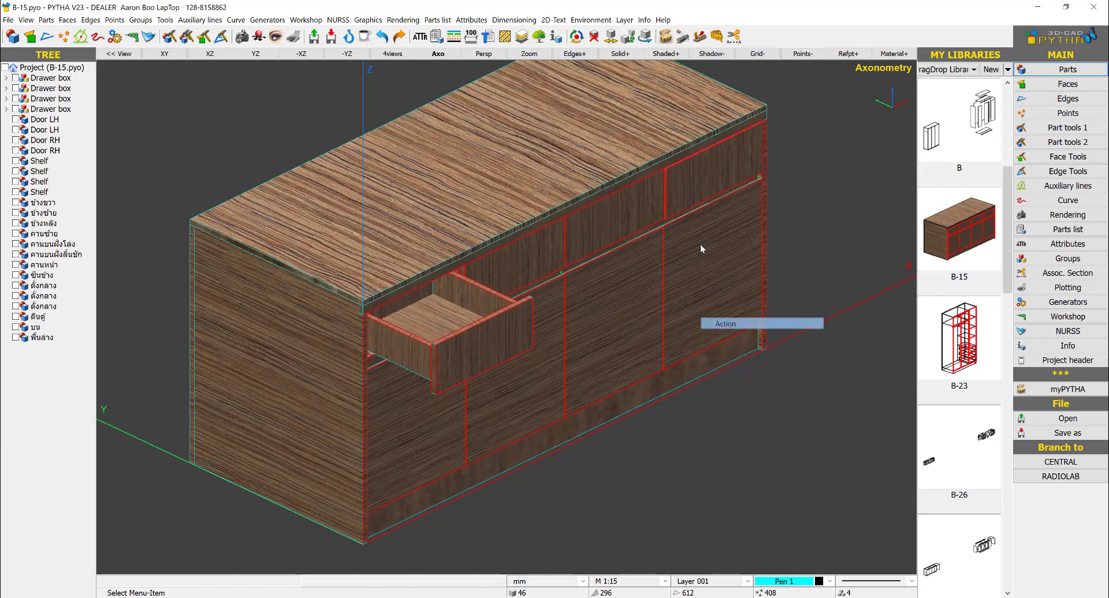
pyautogui.rightClick(619, 208)
pyautogui.click(642, 345)
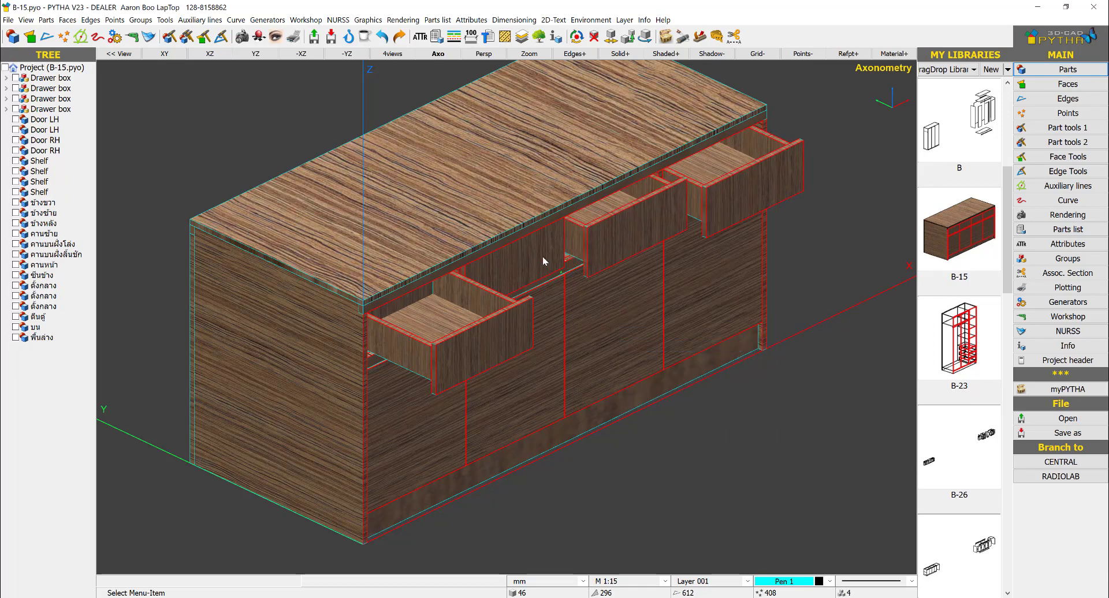
pyautogui.rightClick(542, 256)
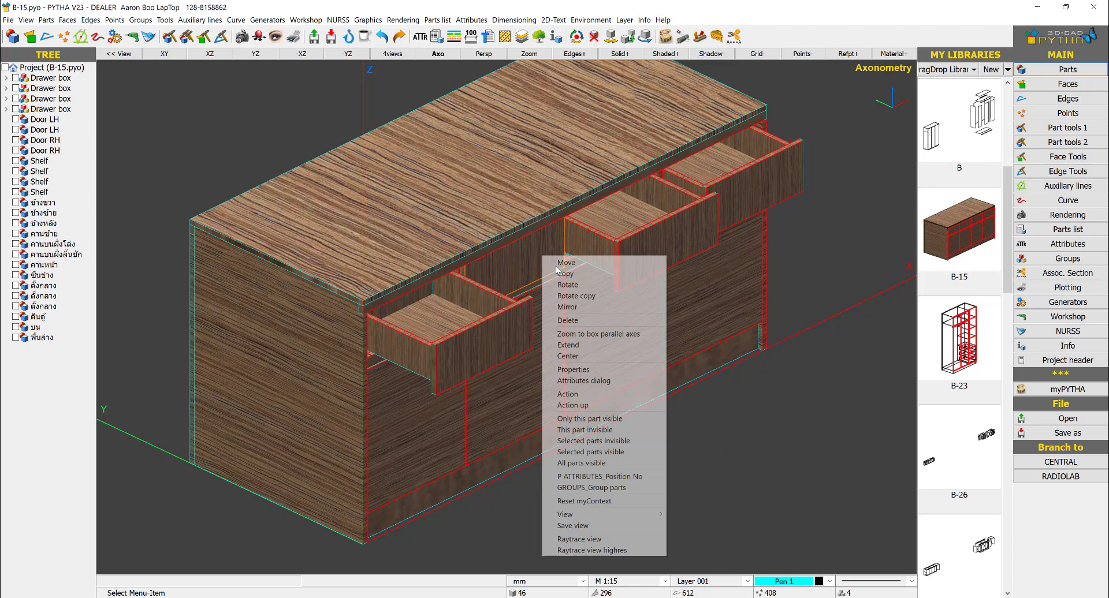
pyautogui.click(594, 397)
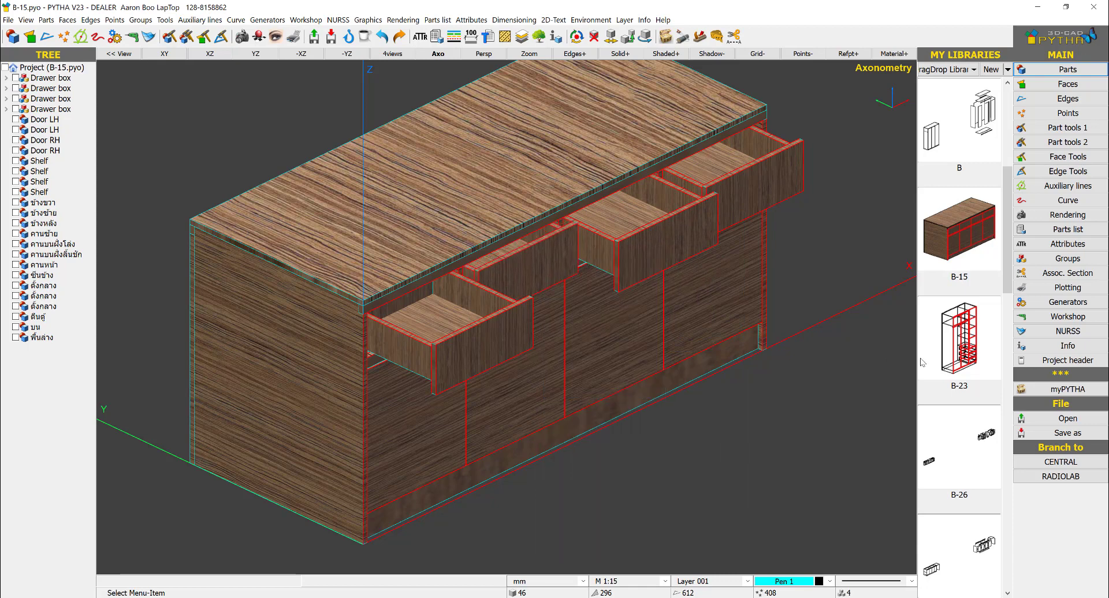
pyautogui.rightClick(763, 175)
pyautogui.click(665, 180)
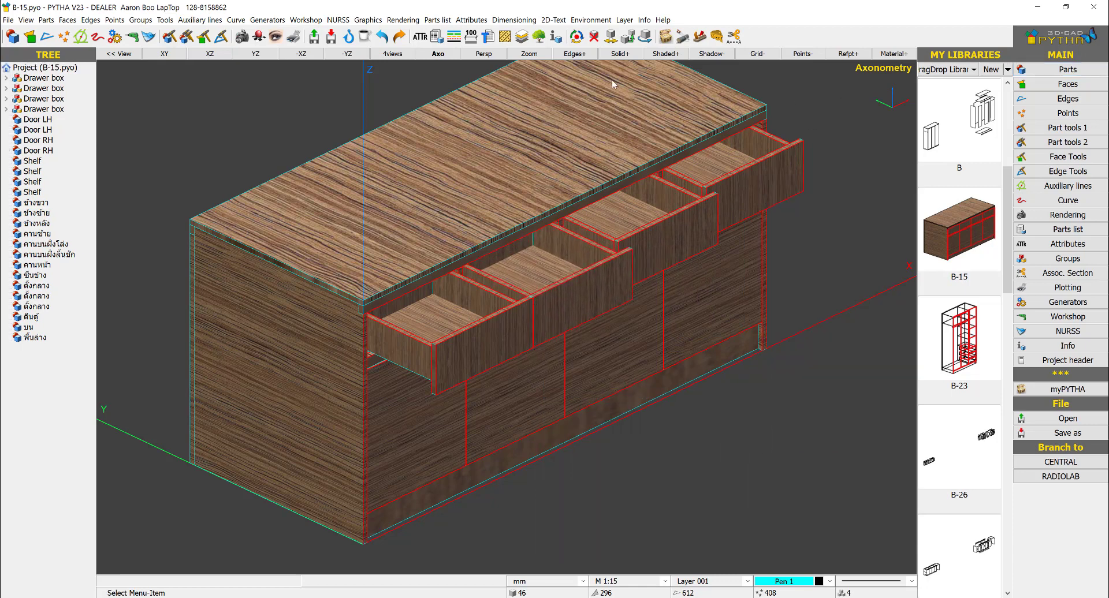
# Close all the drawers by undoing the last three drawer openings and running the first drawer's action.
pyautogui.click(381, 38)
pyautogui.click(382, 38)
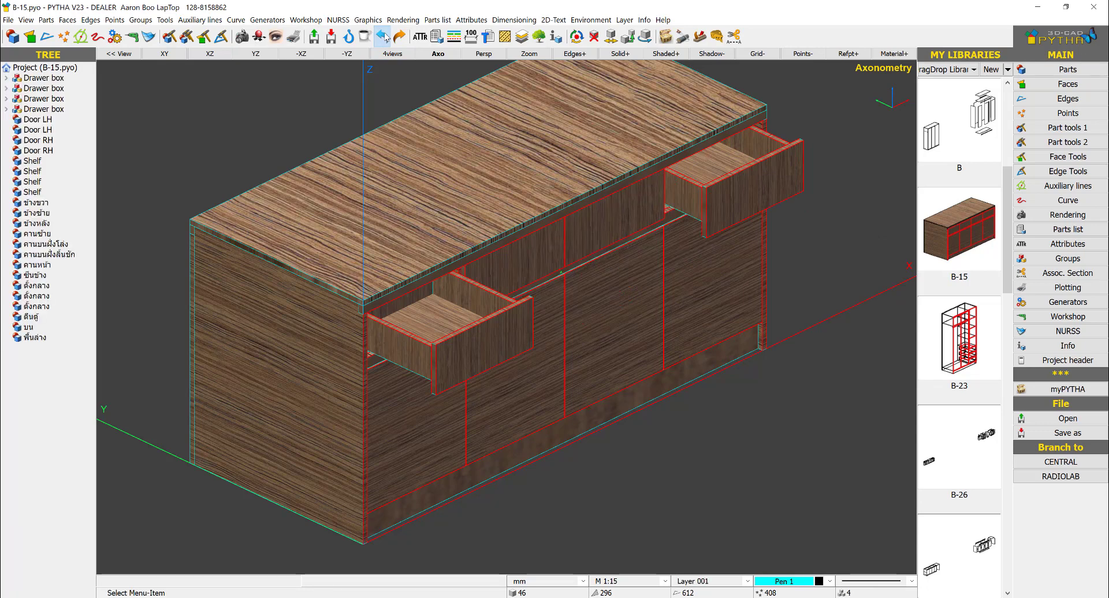
pyautogui.click(383, 39)
pyautogui.rightClick(488, 332)
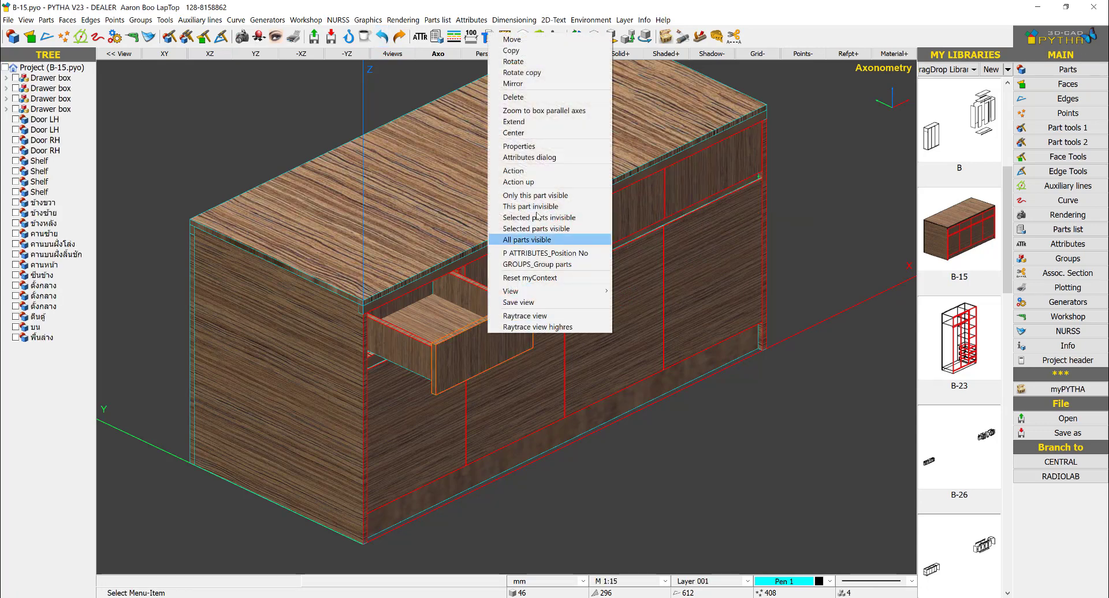
pyautogui.click(537, 172)
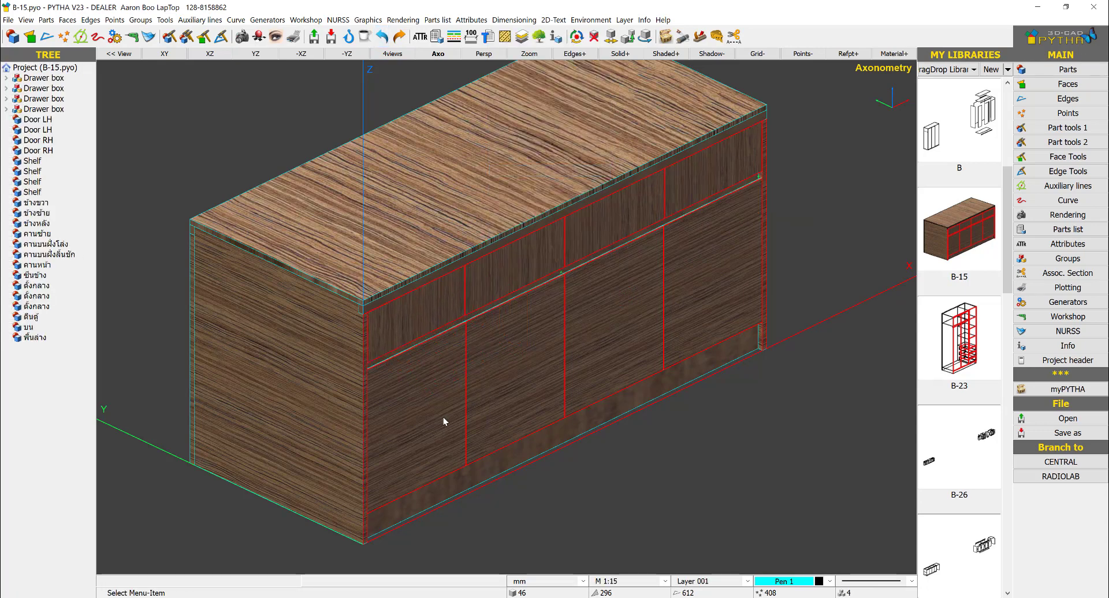
# Isolate the first Door LH part below the first drawer and bring up the attribute commands.
pyautogui.scroll(1, 443, 417)
pyautogui.moveTo(462, 402); pyautogui.dragTo(509, 305, button='middle')
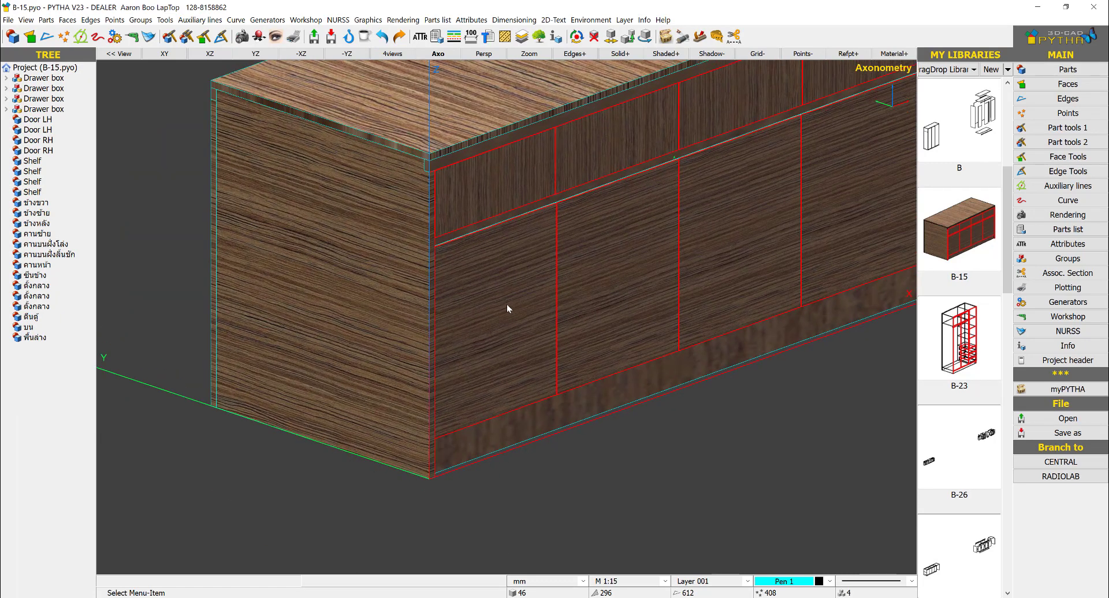
pyautogui.rightClick(507, 304)
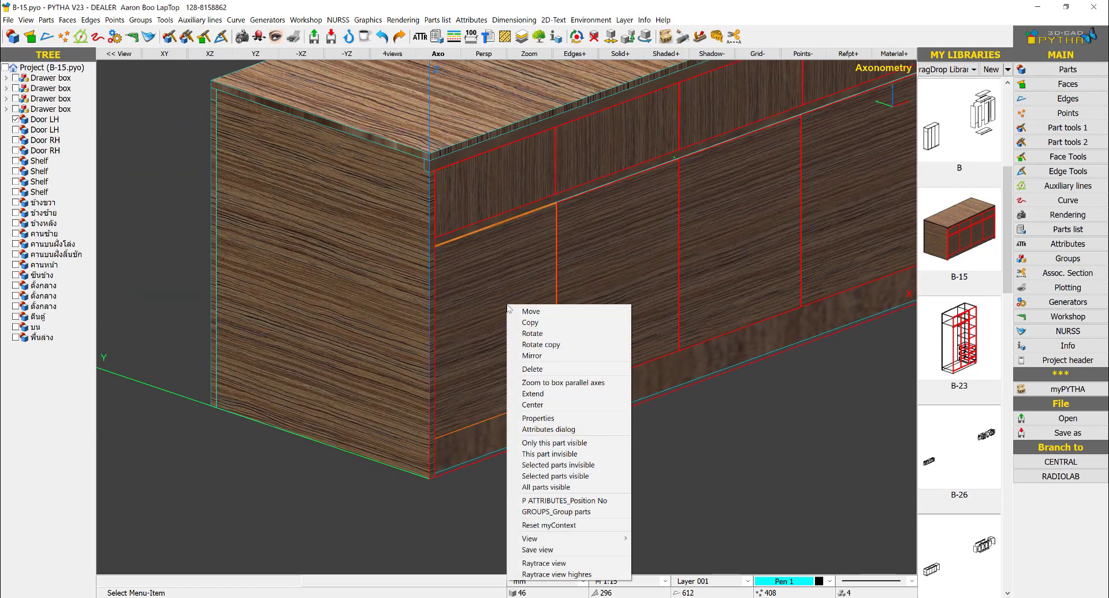
pyautogui.click(552, 443)
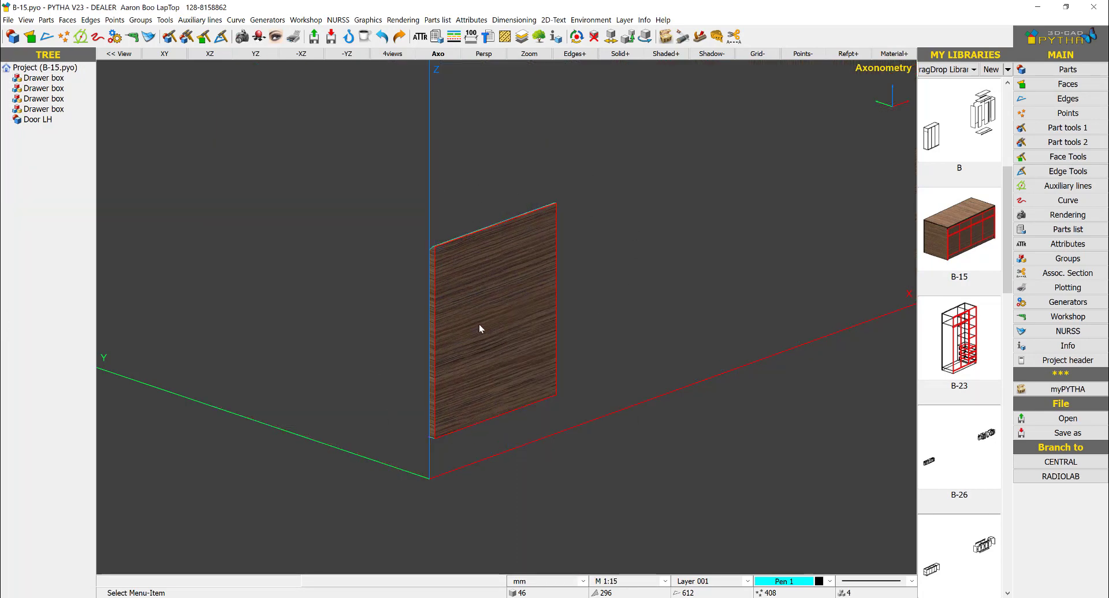
pyautogui.click(1068, 243)
# Switch to Snipping Tool and capture a new snip of the enlarged view of the isolated door.
pyautogui.scroll(2, 488, 300)
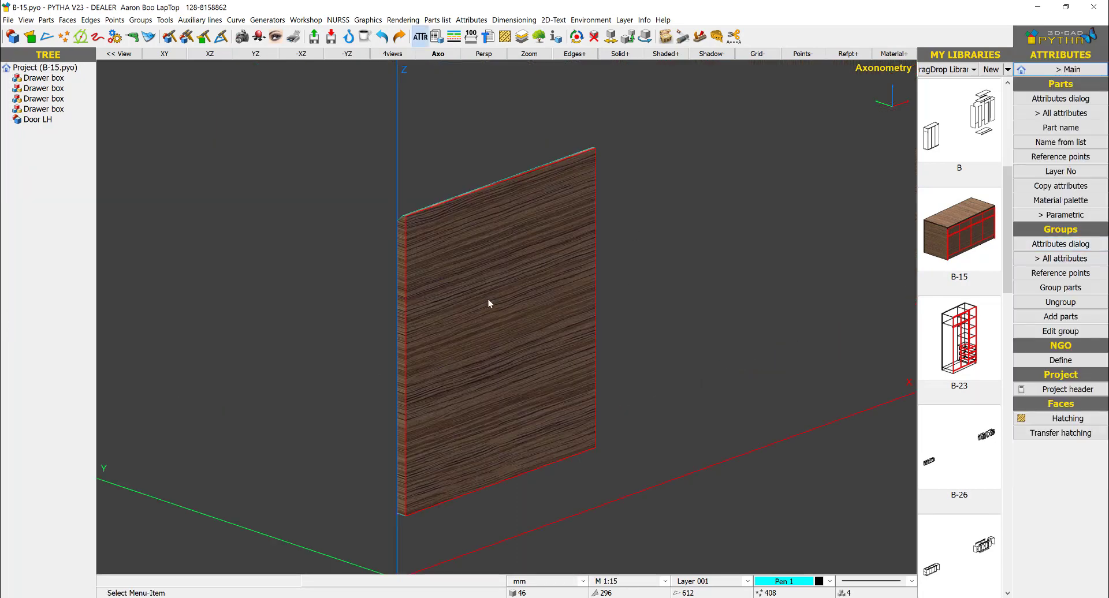
pyautogui.scroll(2, 532, 268)
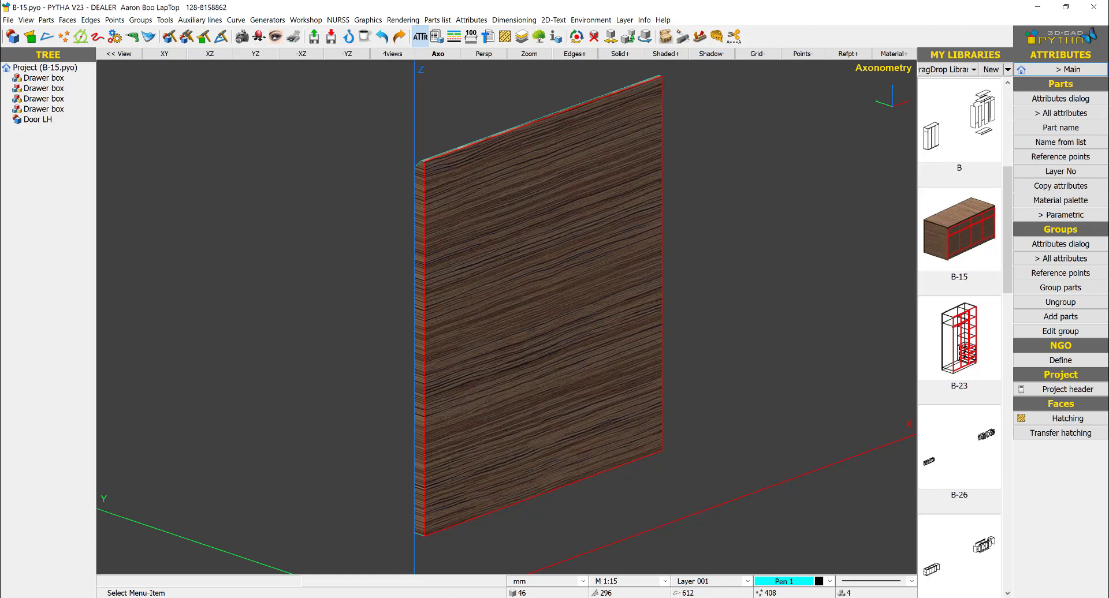
pyautogui.click(78, 34)
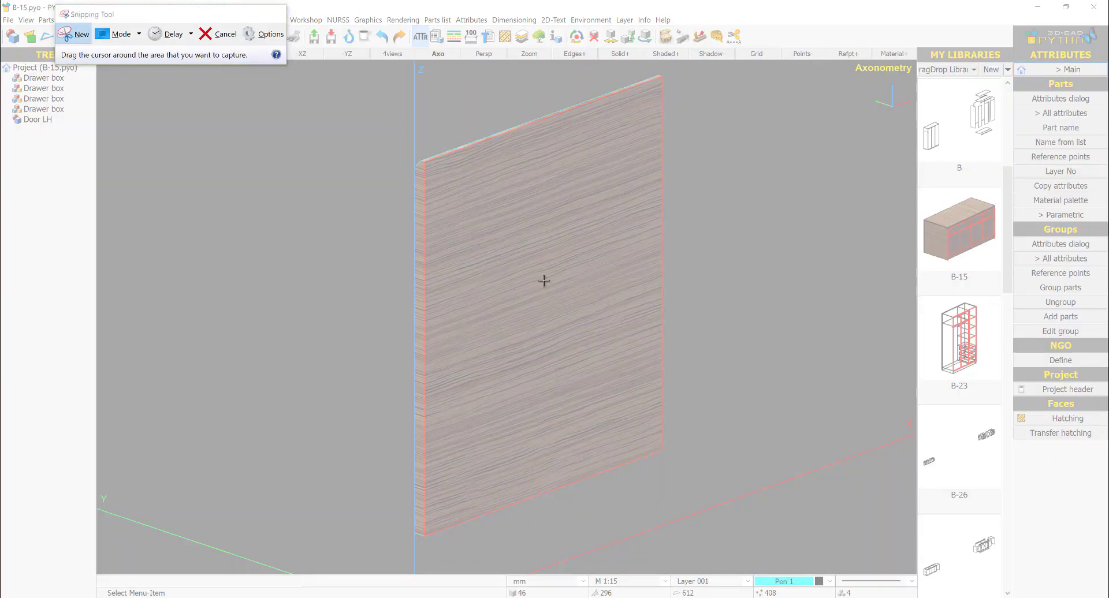
pyautogui.moveTo(182, 73); pyautogui.dragTo(956, 572)
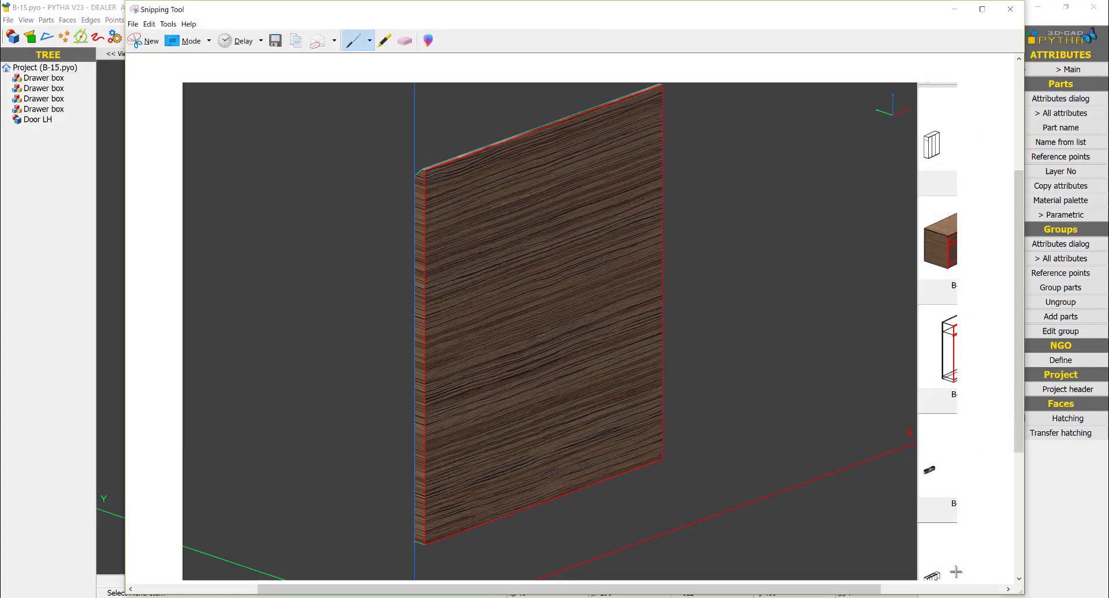
pyautogui.moveTo(196, 109)
pyautogui.mouseDown()
pyautogui.moveTo(201, 143)
pyautogui.moveTo(230, 142)
pyautogui.mouseUp()
pyautogui.click(405, 40)
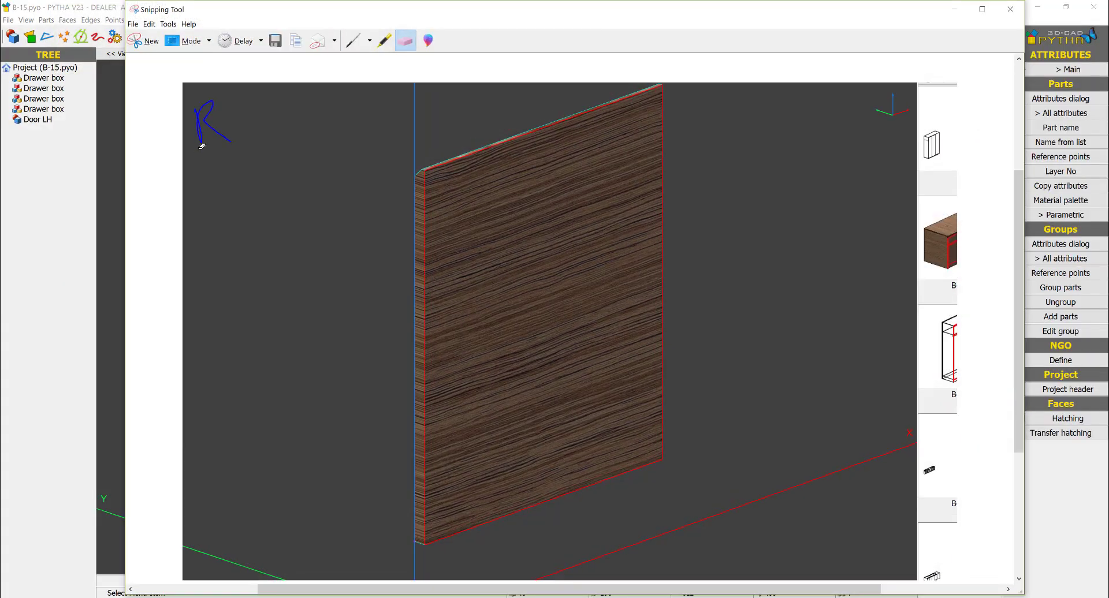
pyautogui.click(211, 104)
# Handwrite "ROT" with the red pen at the upper-left corner of the door snip.
pyautogui.click(354, 41)
pyautogui.click(369, 40)
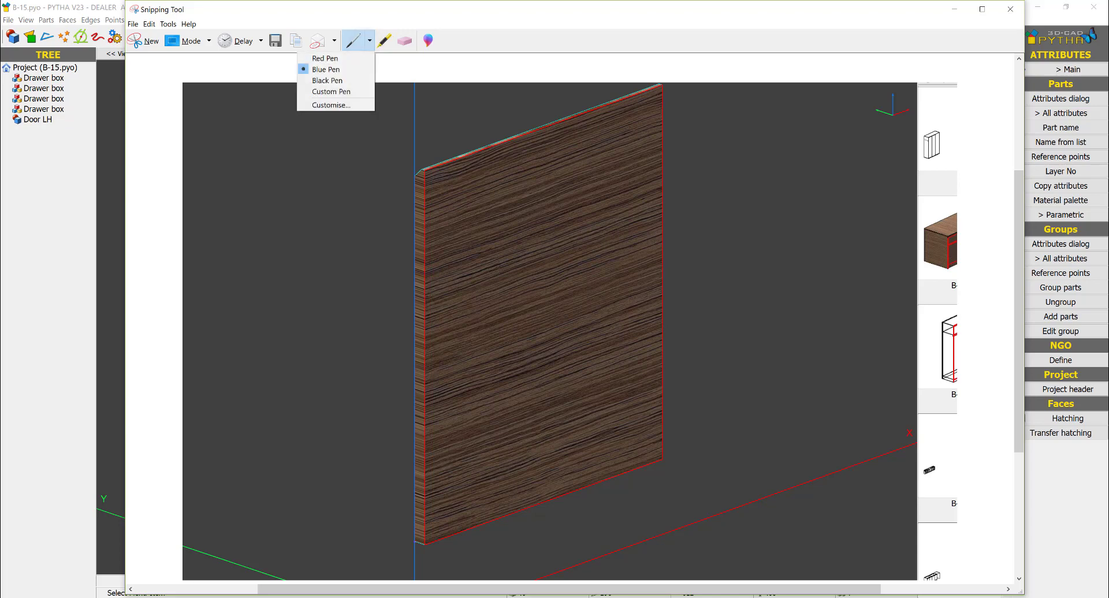
pyautogui.click(370, 40)
pyautogui.click(369, 41)
pyautogui.click(324, 58)
pyautogui.moveTo(175, 86); pyautogui.dragTo(178, 139)
pyautogui.moveTo(176, 97); pyautogui.dragTo(213, 130)
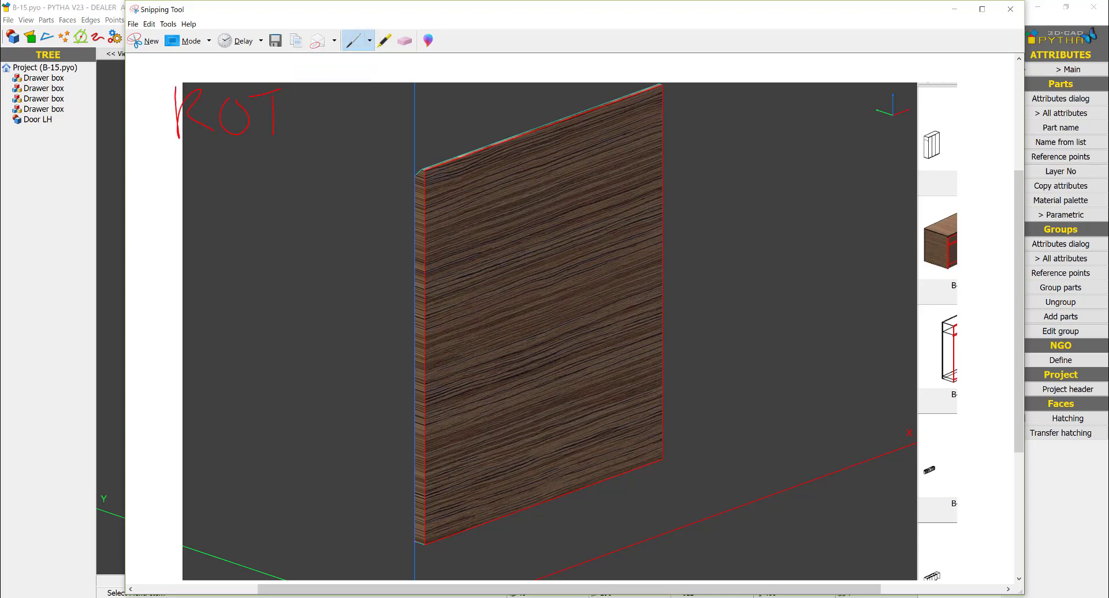
# Annotate the snip with the arguments (∠, Axis, PT, S__), numbered hinge-side corners 1 and 2, and the notes Axis R1R2 and PT R1.
pyautogui.moveTo(341, 63); pyautogui.dragTo(321, 128)
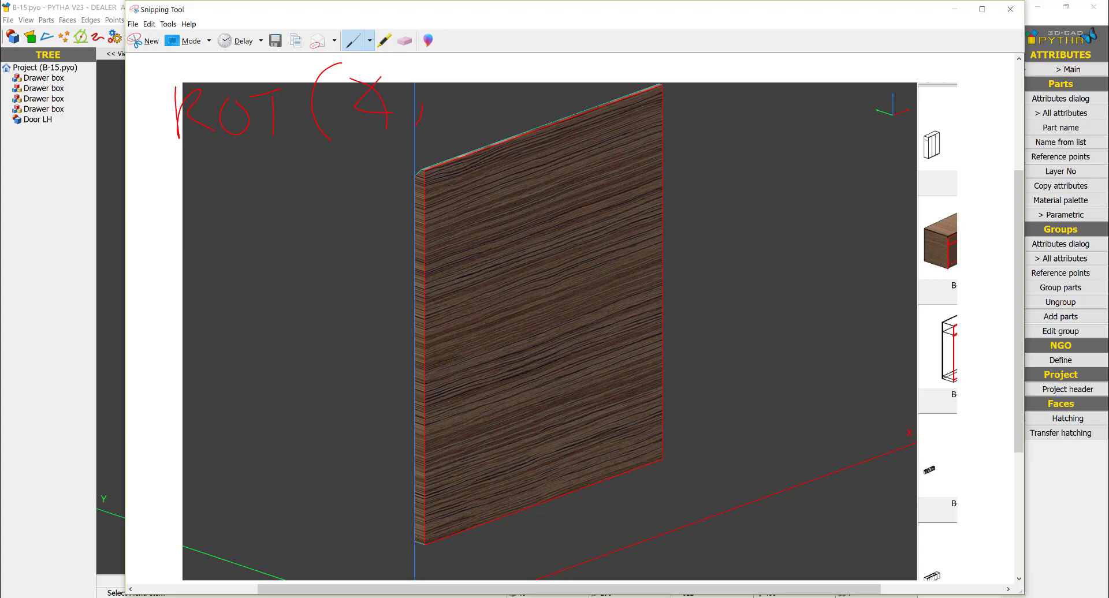
pyautogui.moveTo(458, 125); pyautogui.dragTo(485, 112)
pyautogui.moveTo(627, 69)
pyautogui.mouseDown()
pyautogui.moveTo(630, 92)
pyautogui.moveTo(691, 71)
pyautogui.mouseUp()
pyautogui.moveTo(683, 73); pyautogui.dragTo(678, 120)
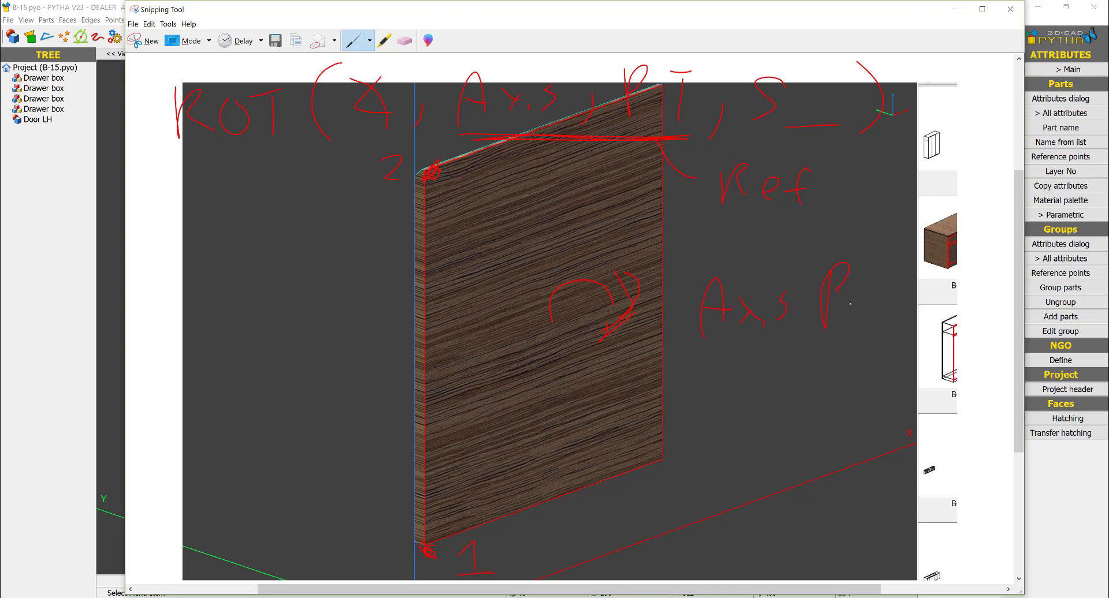
pyautogui.moveTo(926, 278); pyautogui.dragTo(947, 311)
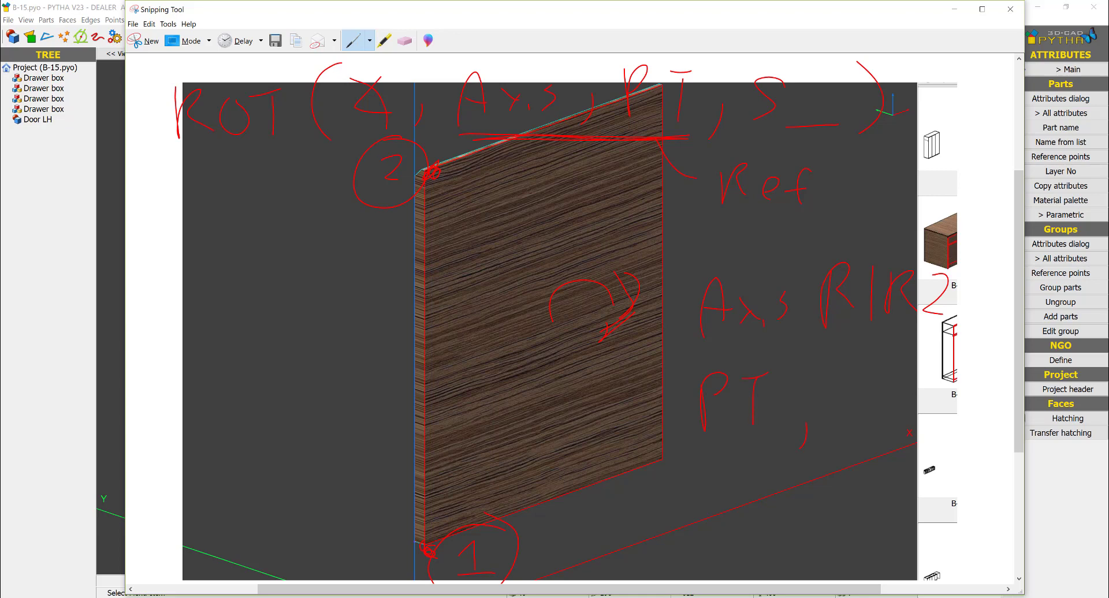
pyautogui.moveTo(523, 498); pyautogui.dragTo(519, 563)
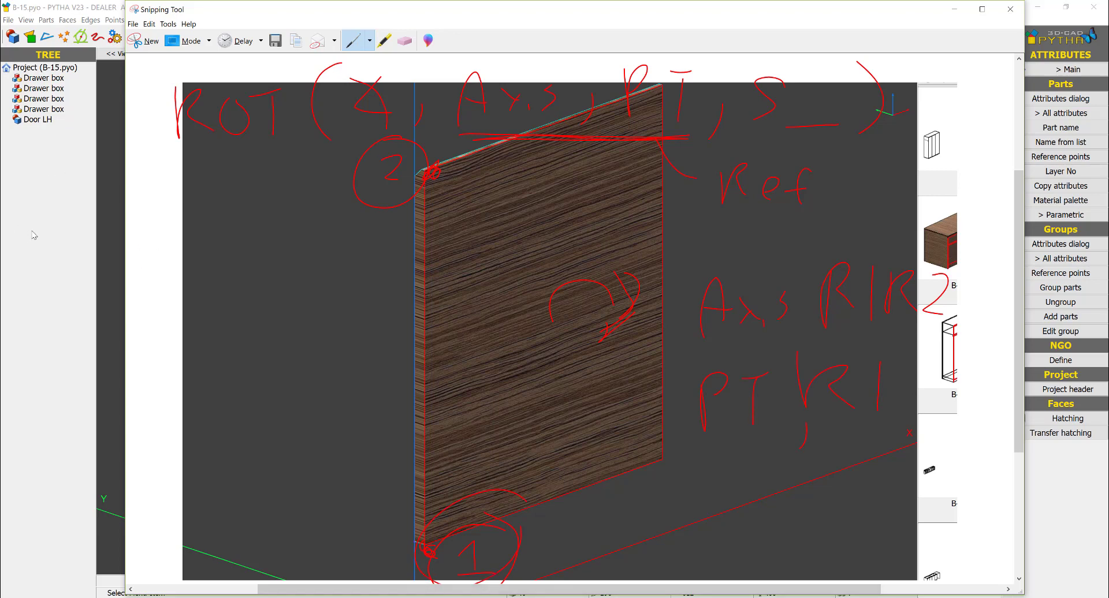
# Switch to PYTHA and delete the reference points of the isolated Door LH.
pyautogui.click(93, 213)
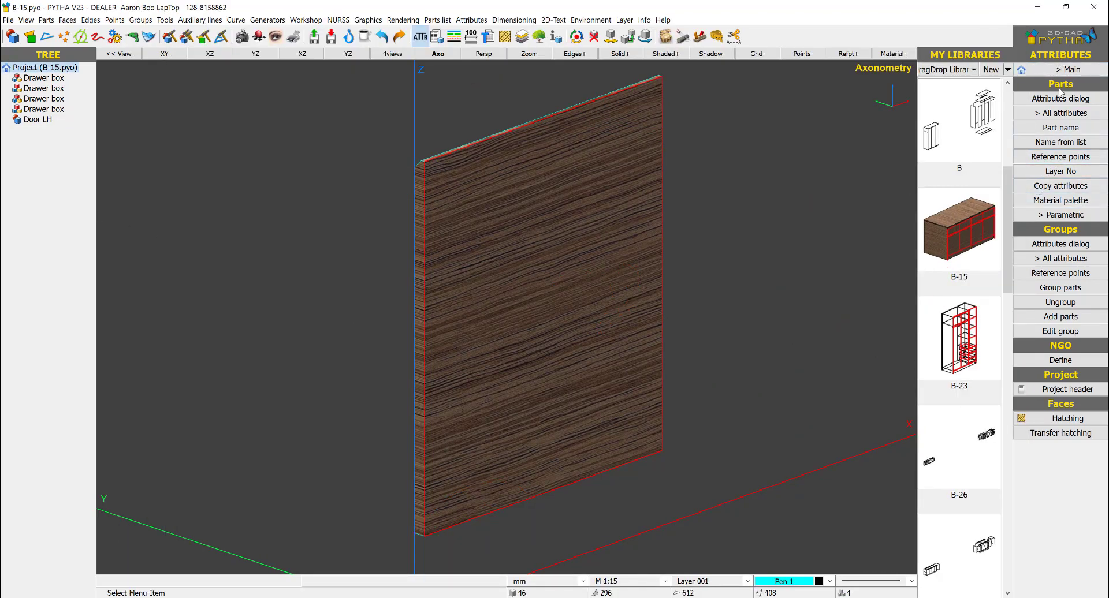
pyautogui.click(1066, 157)
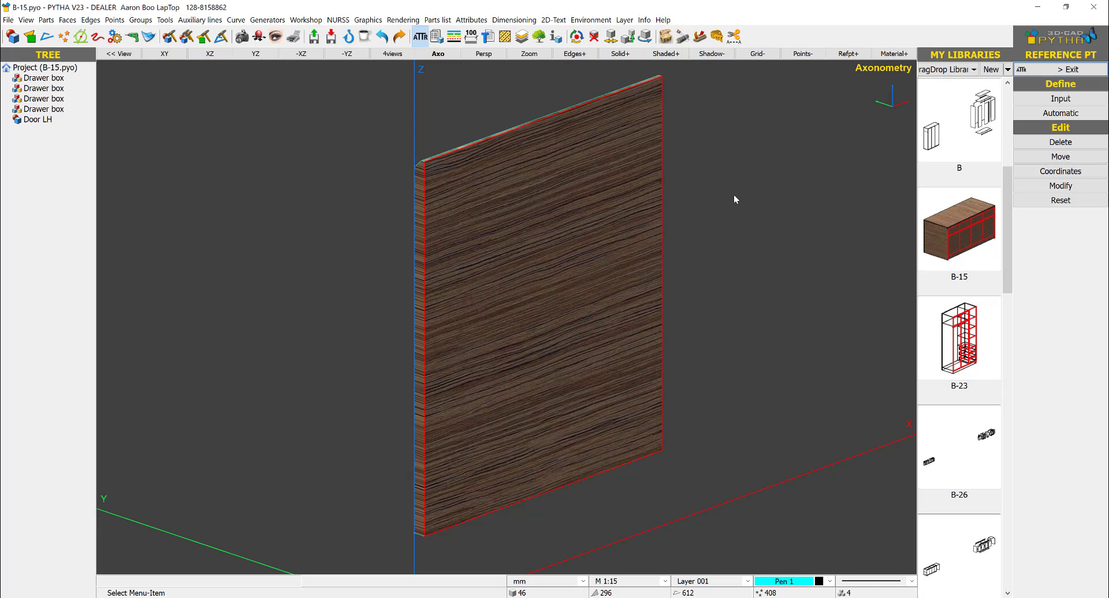
pyautogui.click(1062, 142)
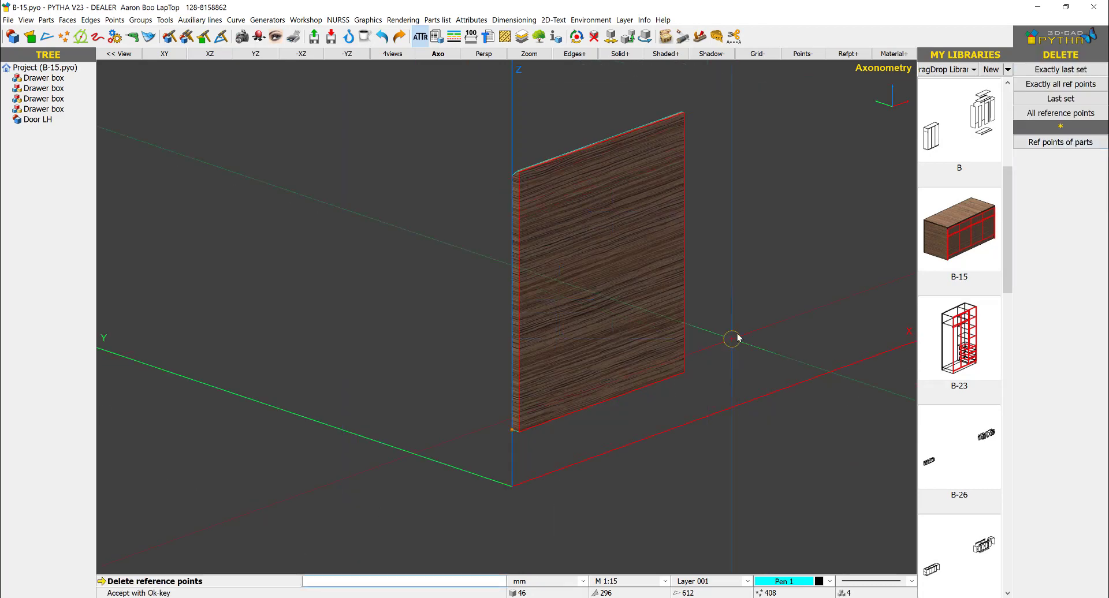
pyautogui.click(741, 331)
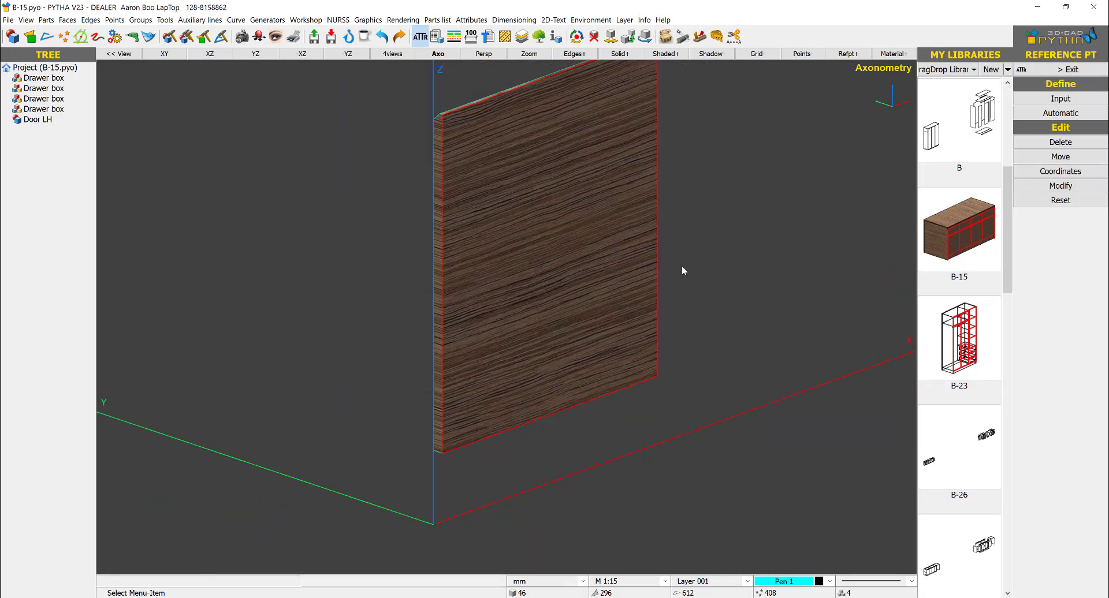
# Define two reference points on Door LH, the first at its lower front hinge-side corner and the second at the upper front corner.
pyautogui.click(1034, 99)
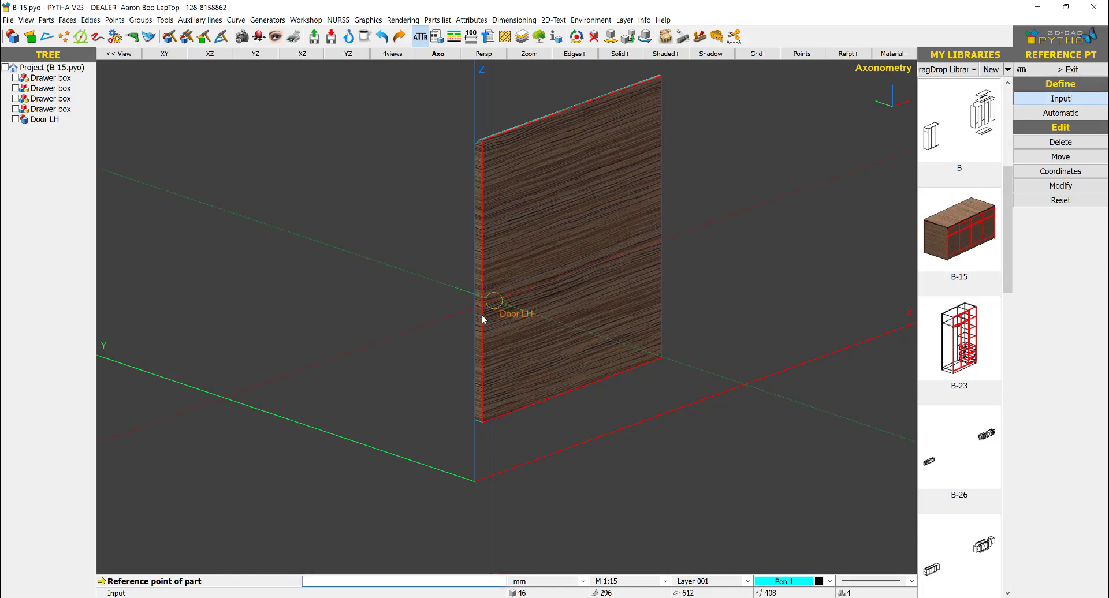
pyautogui.click(545, 308)
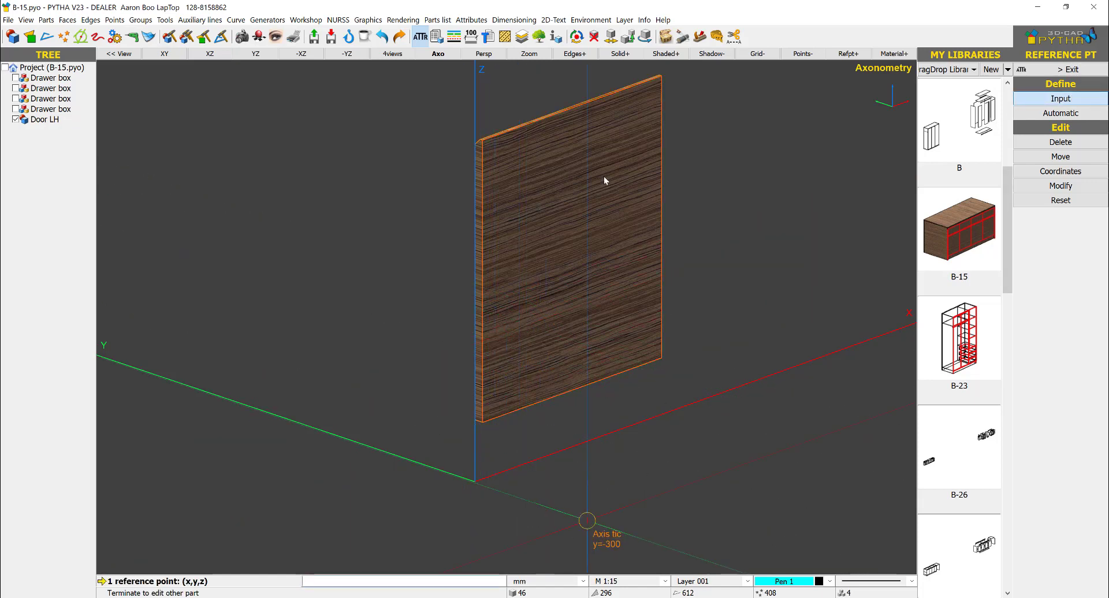
pyautogui.scroll(2, 484, 424)
pyautogui.click(484, 424)
pyautogui.scroll(-2, 512, 248)
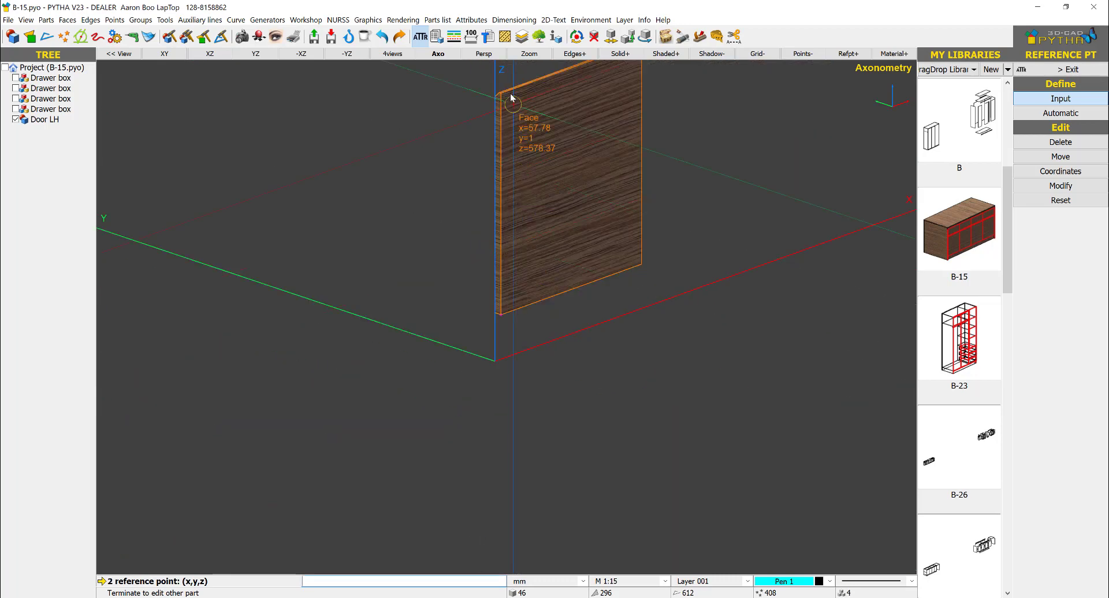
pyautogui.scroll(4, 509, 98)
pyautogui.click(473, 125)
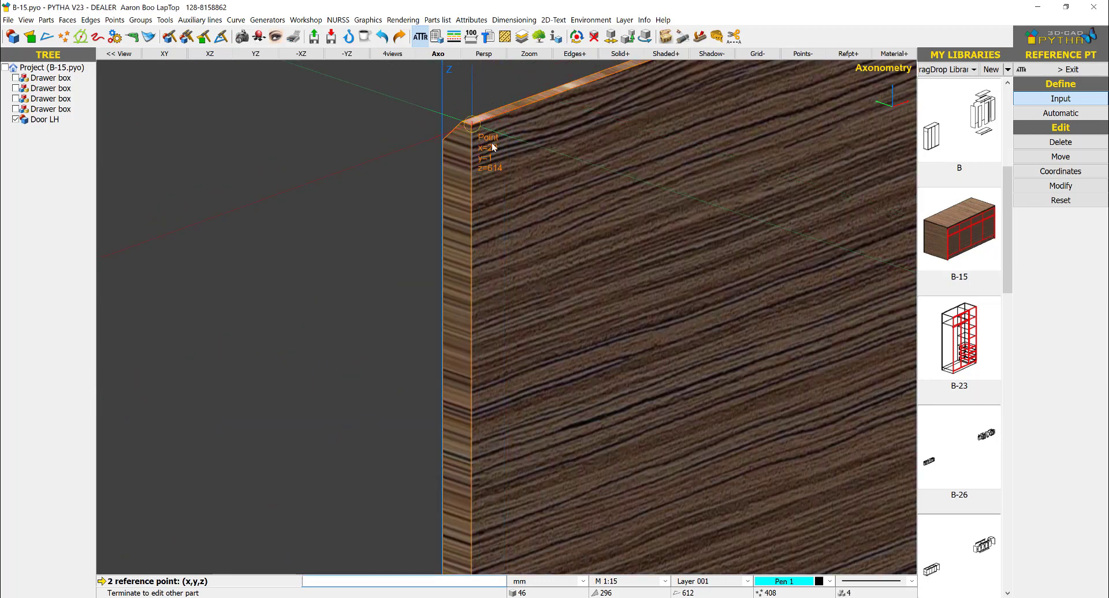
pyautogui.scroll(-3, 550, 260)
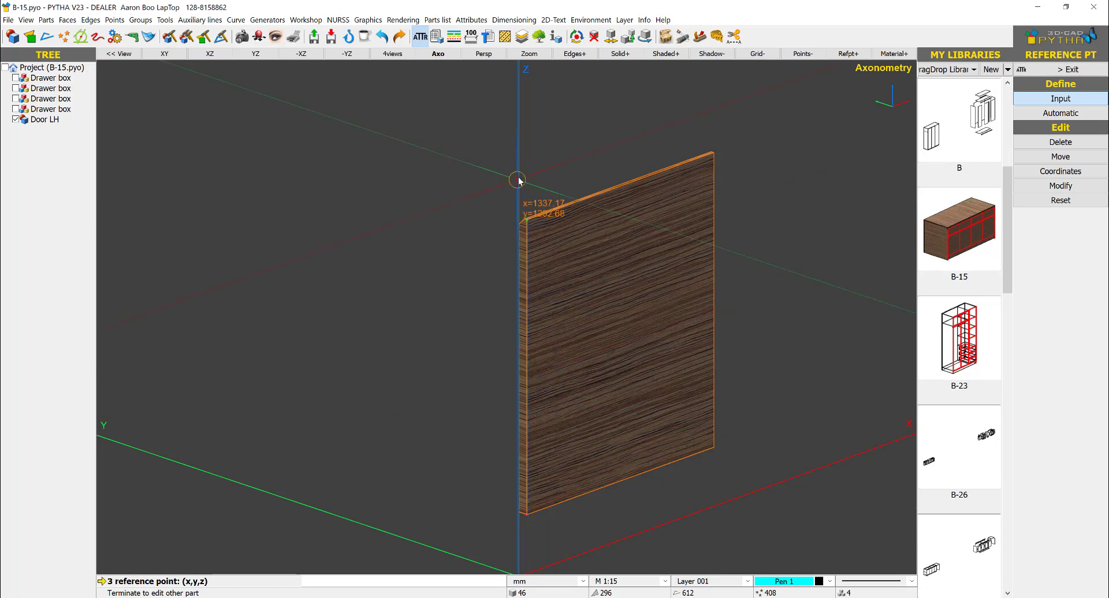
pyautogui.rightClick(467, 186)
pyautogui.rightClick(468, 186)
# Open the attributes dialog of Door LH and go to its Action attribute.
pyautogui.rightClick(660, 274)
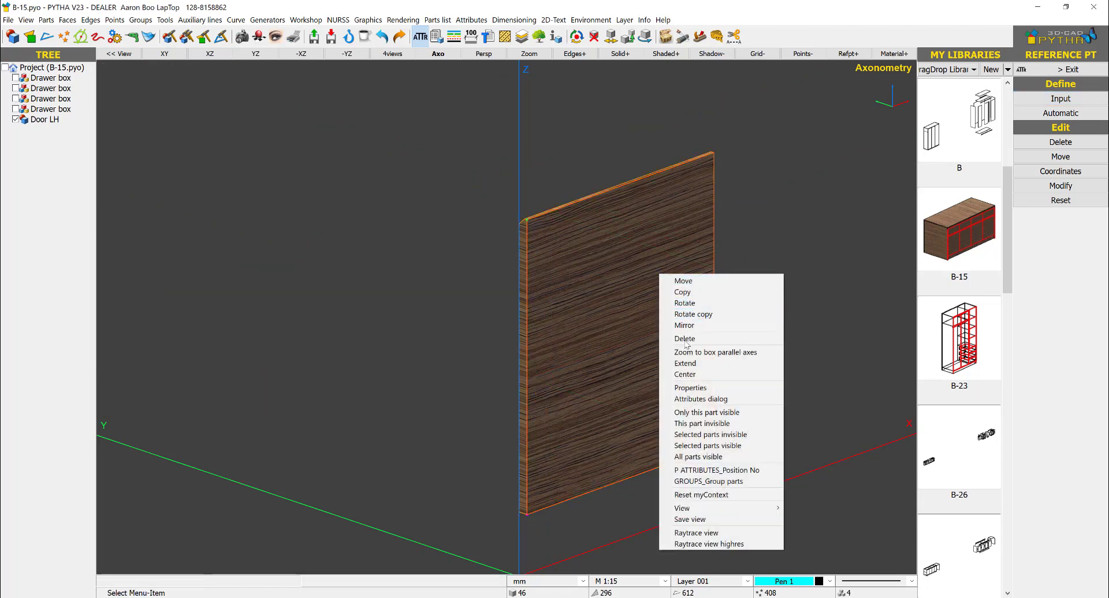
pyautogui.click(710, 400)
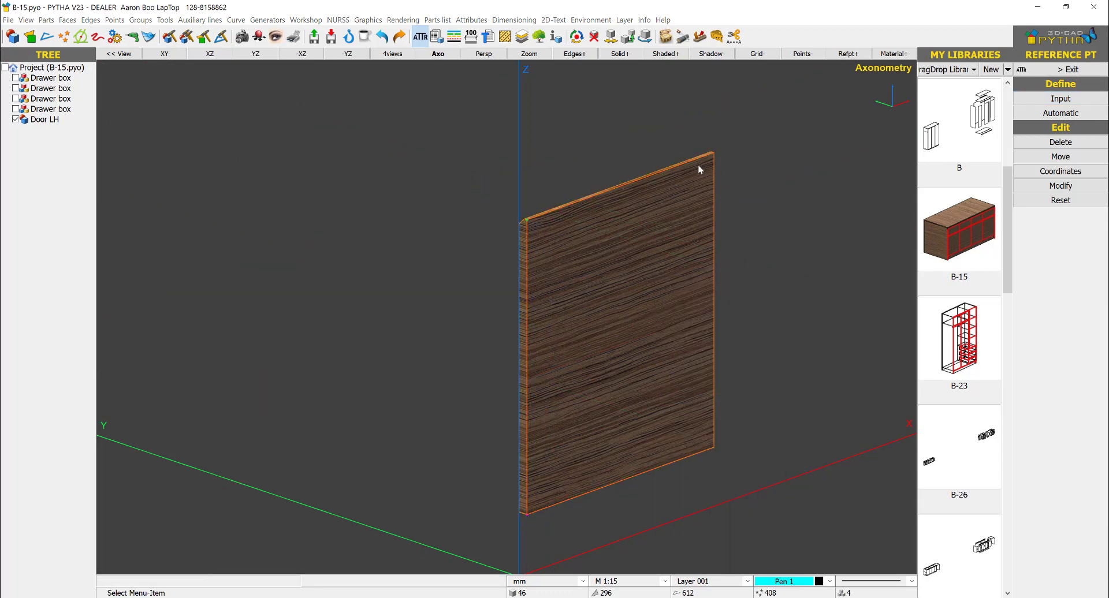
pyautogui.moveTo(847, 167); pyautogui.dragTo(854, 166)
pyautogui.moveTo(979, 217); pyautogui.dragTo(979, 303)
pyautogui.click(901, 308)
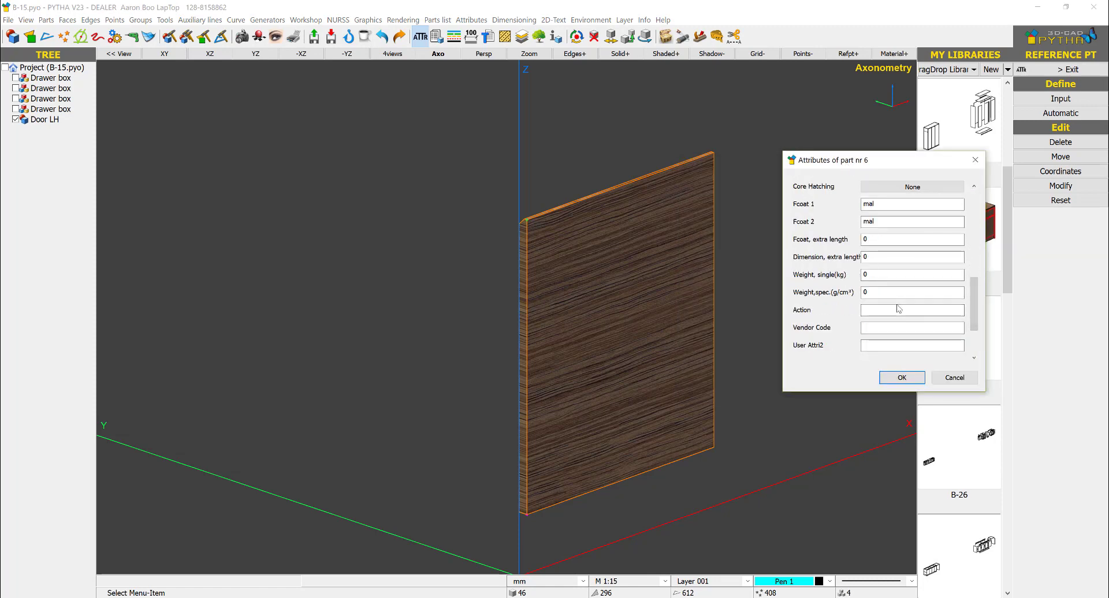
pyautogui.write('rot')
pyautogui.press('BackSpace')
pyautogui.press('BackSpace')
pyautogui.press('BackSpace')
# Set Door LH's Action attribute to ROT(-50,R1R2,R1,S50).
pyautogui.write('ROT(-50,R1R2')
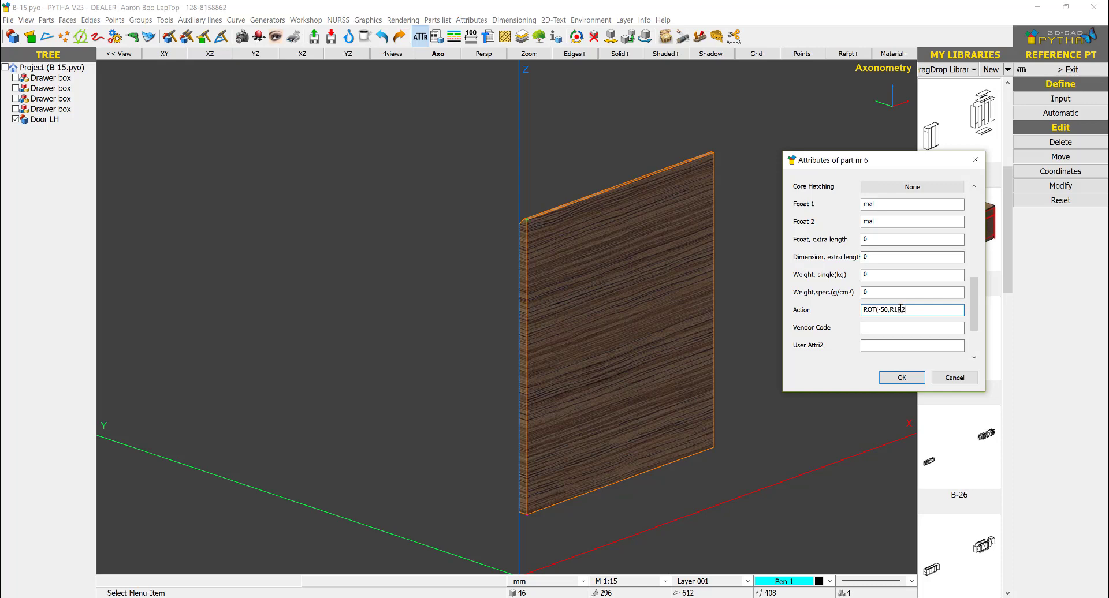
pyautogui.write(',R182,R1,S50')
pyautogui.moveTo(946, 310); pyautogui.dragTo(855, 312)
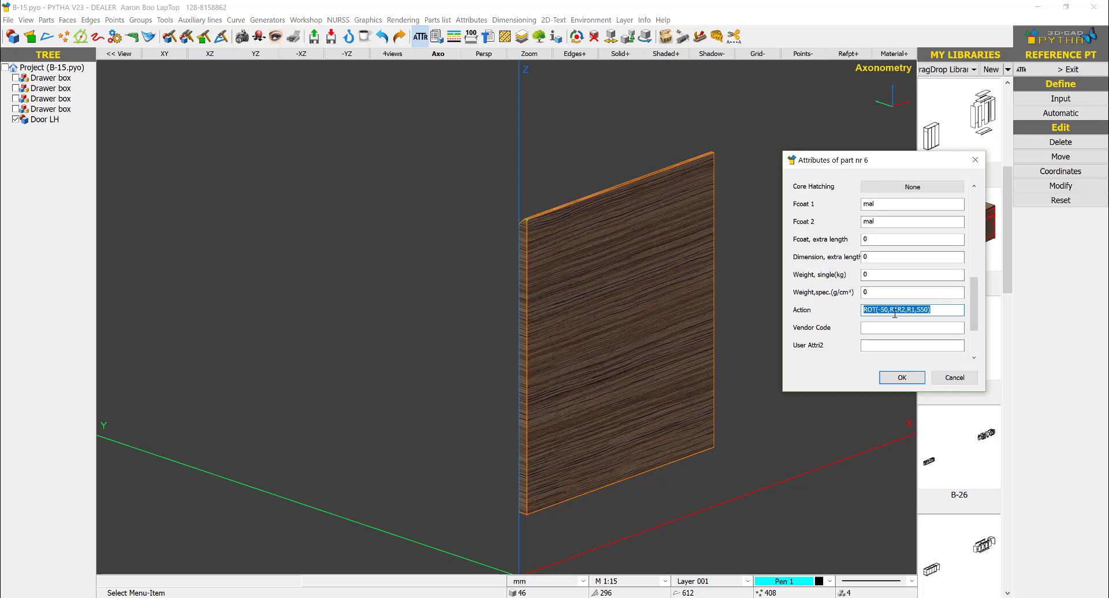
pyautogui.click(930, 310)
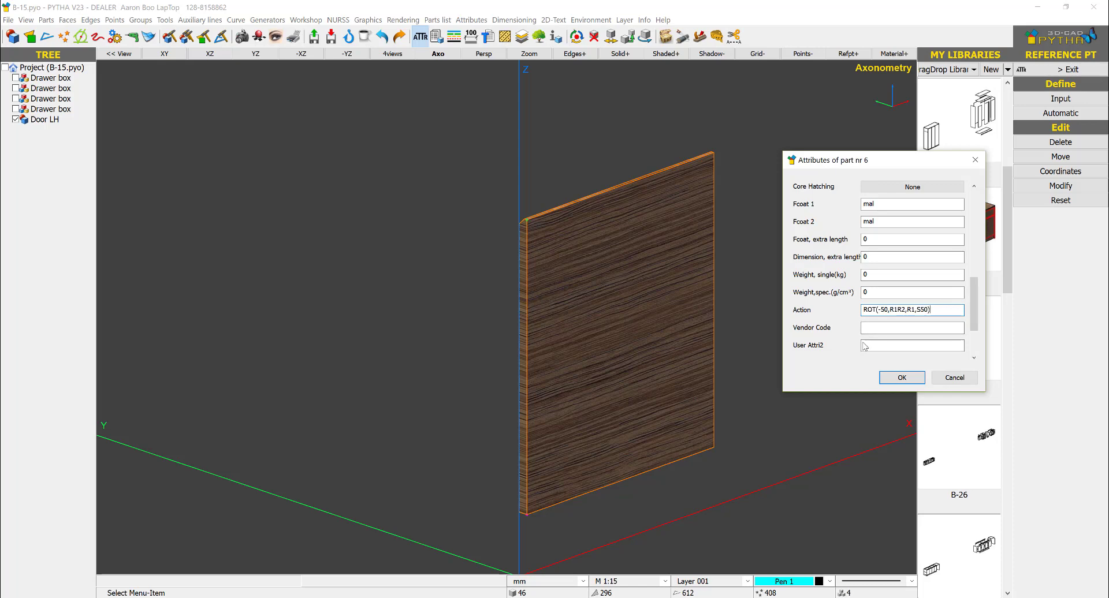
pyautogui.click(884, 378)
# Make all cabinet parts visible and run the first left-hand door's action to swing it open.
pyautogui.rightClick(745, 208)
pyautogui.click(816, 388)
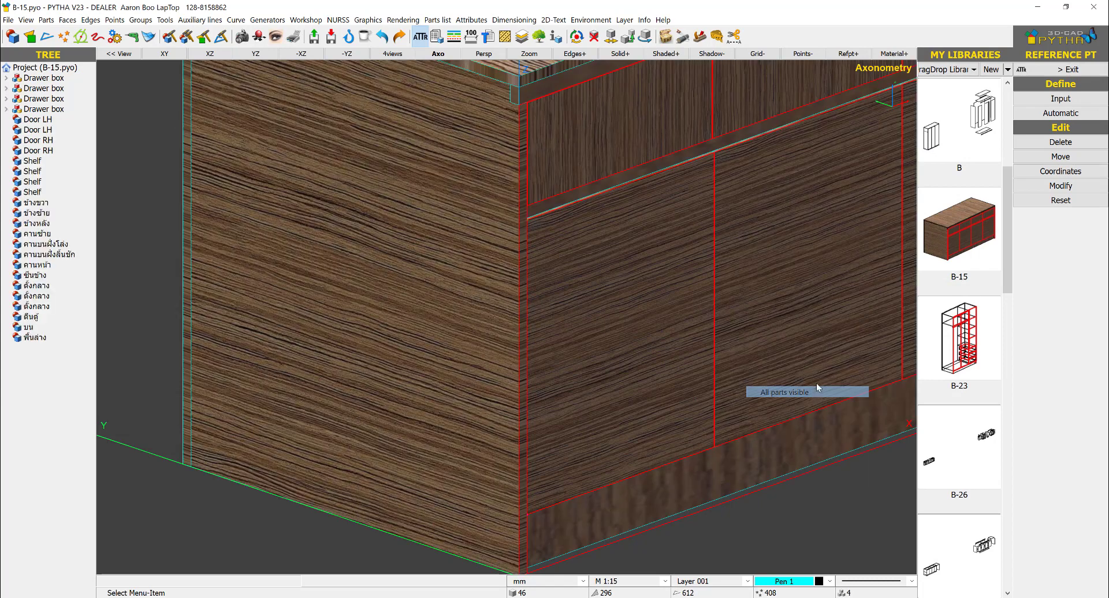
pyautogui.scroll(-5, 664, 252)
pyautogui.rightClick(497, 341)
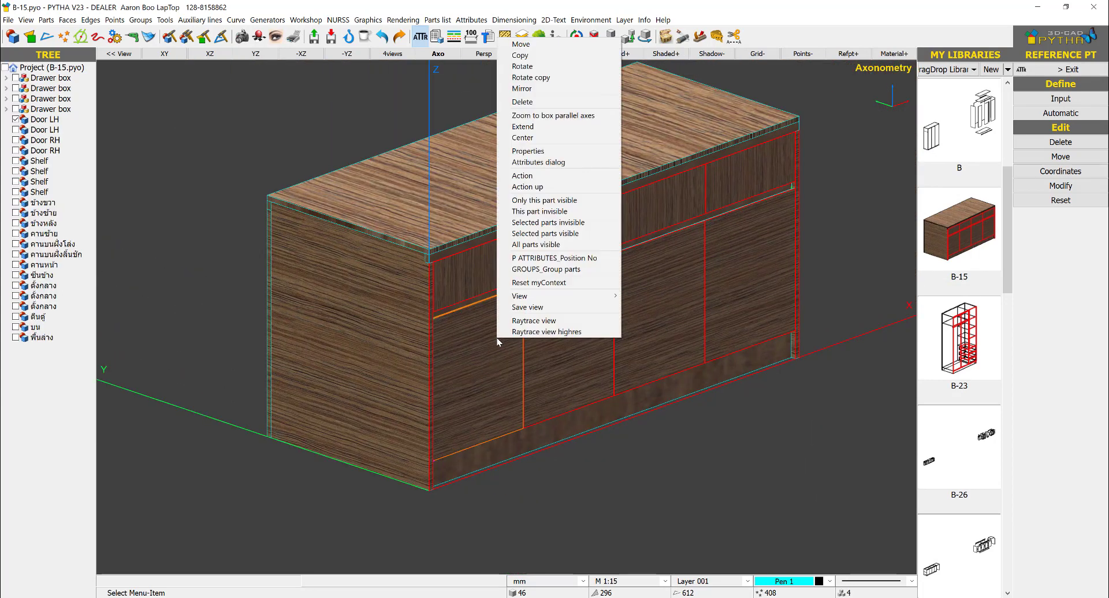
pyautogui.click(522, 176)
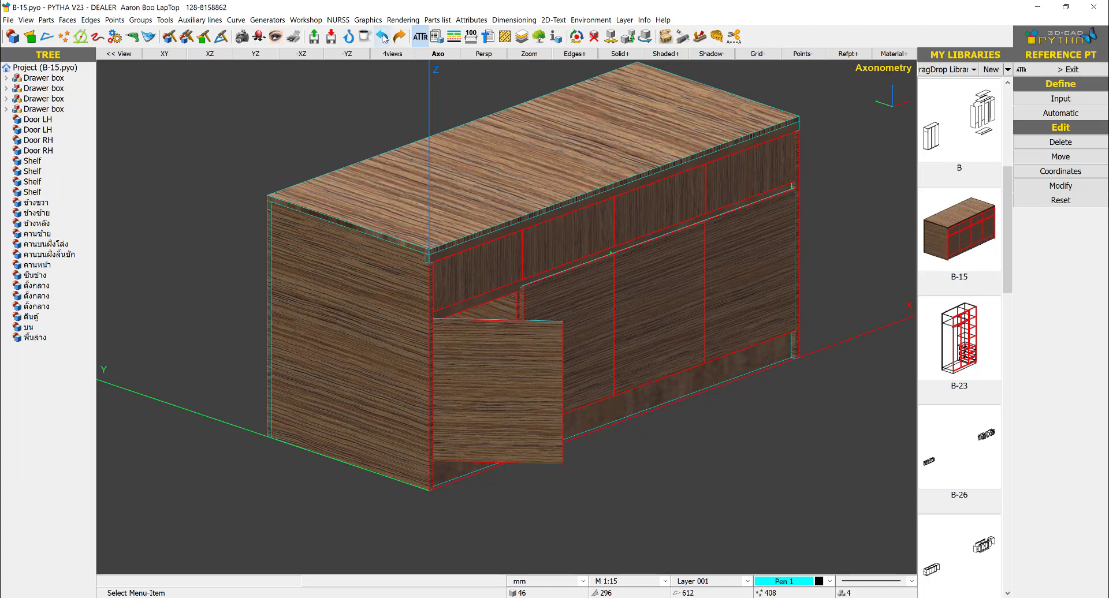
# Run the first left-hand door's action again and undo the opening.
pyautogui.rightClick(507, 339)
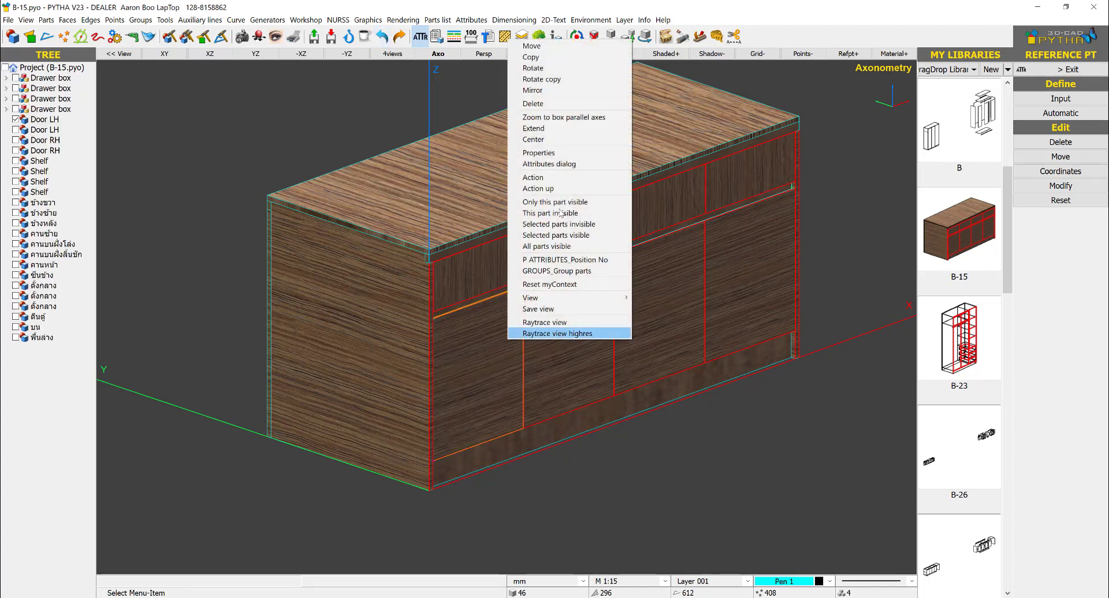
pyautogui.click(561, 175)
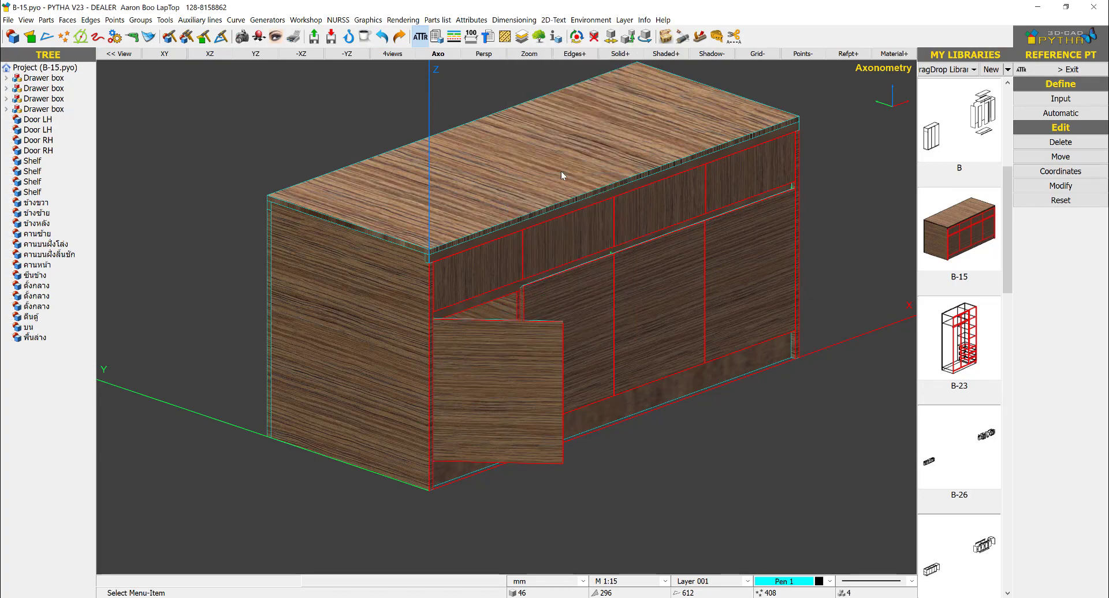
pyautogui.moveTo(671, 314); pyautogui.dragTo(638, 322, button='middle')
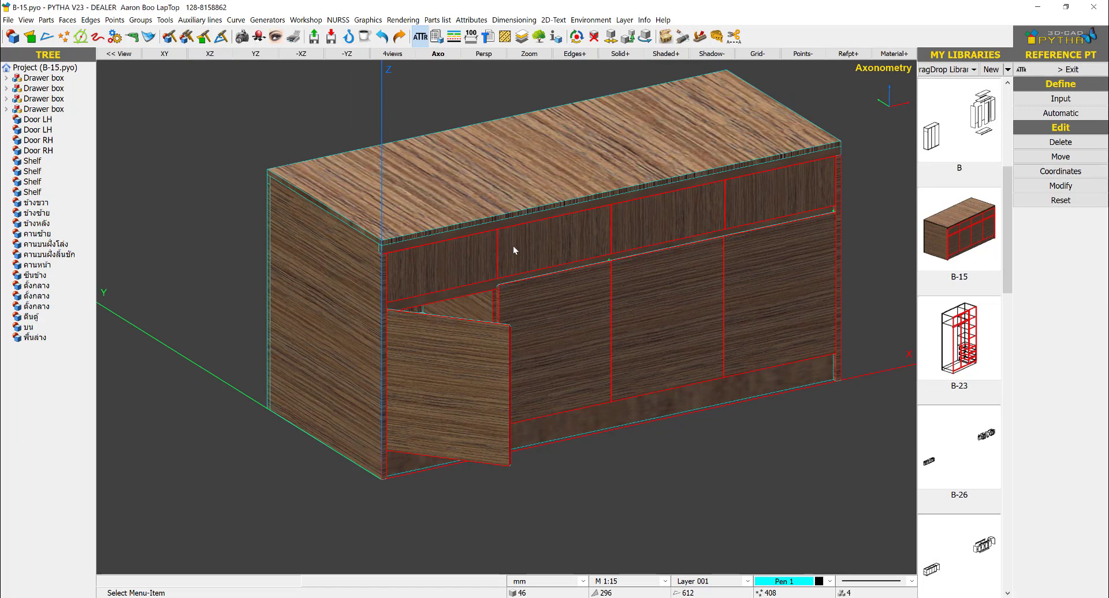
pyautogui.click(382, 36)
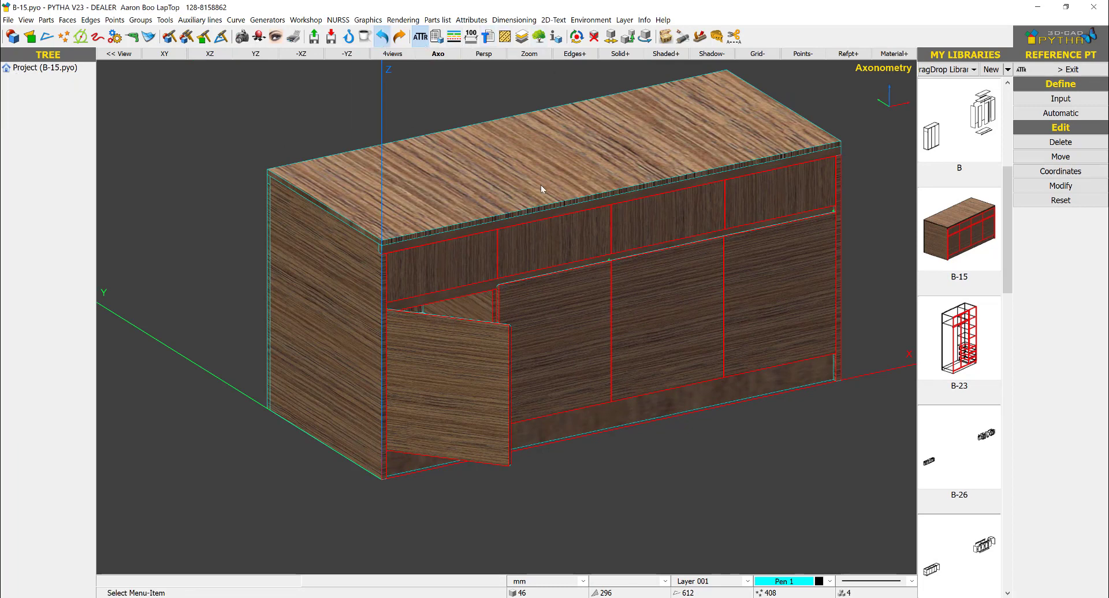
# Isolate the Door RH part beside the first left-hand door and delete its reference points.
pyautogui.rightClick(570, 330)
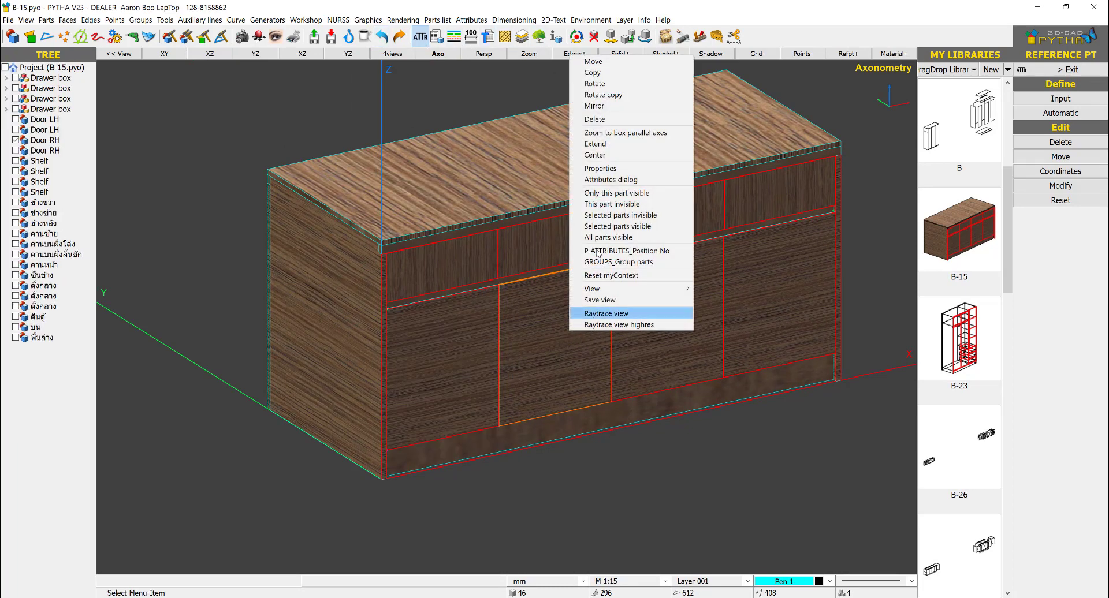
pyautogui.click(622, 196)
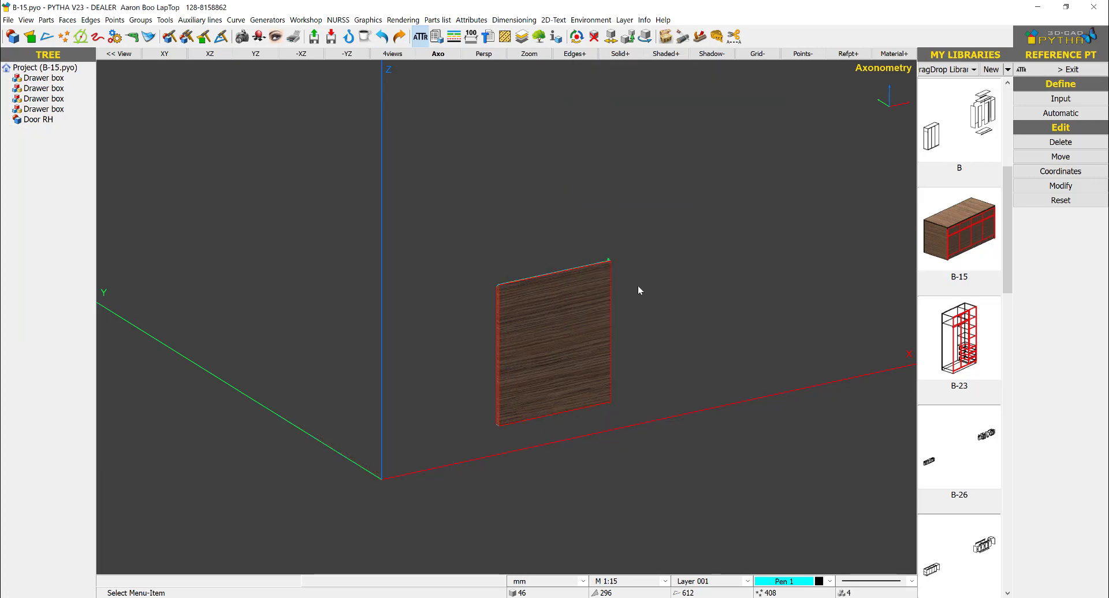
pyautogui.click(1060, 142)
pyautogui.moveTo(656, 361); pyautogui.dragTo(543, 359, button='middle')
pyautogui.rightClick(659, 403)
pyautogui.scroll(3, 659, 404)
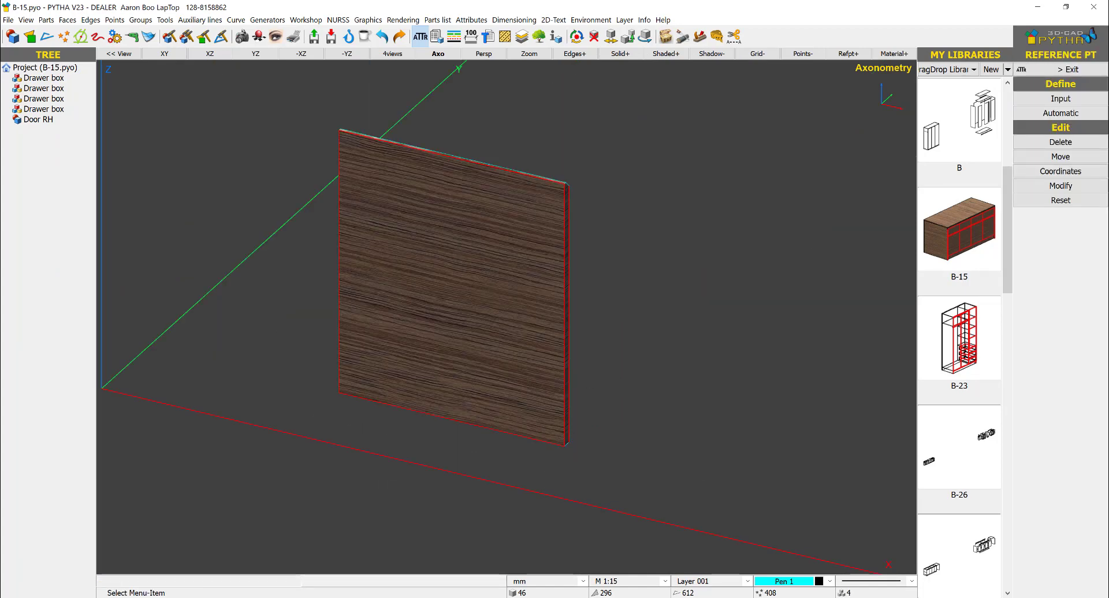
# Check the annotated rotation formula, and define two reference points on Door RH's hinge-side front edge: lower corner (899, 1, 102), upper corner (899, 1, 614).
pyautogui.hotkey('alt', 'Tab')
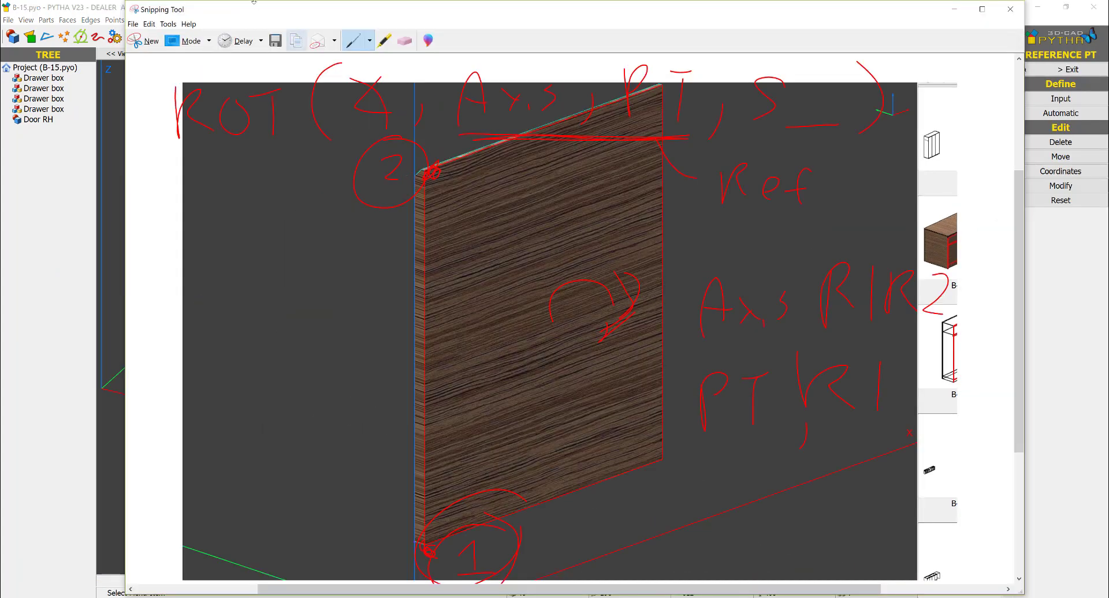
pyautogui.click(956, 10)
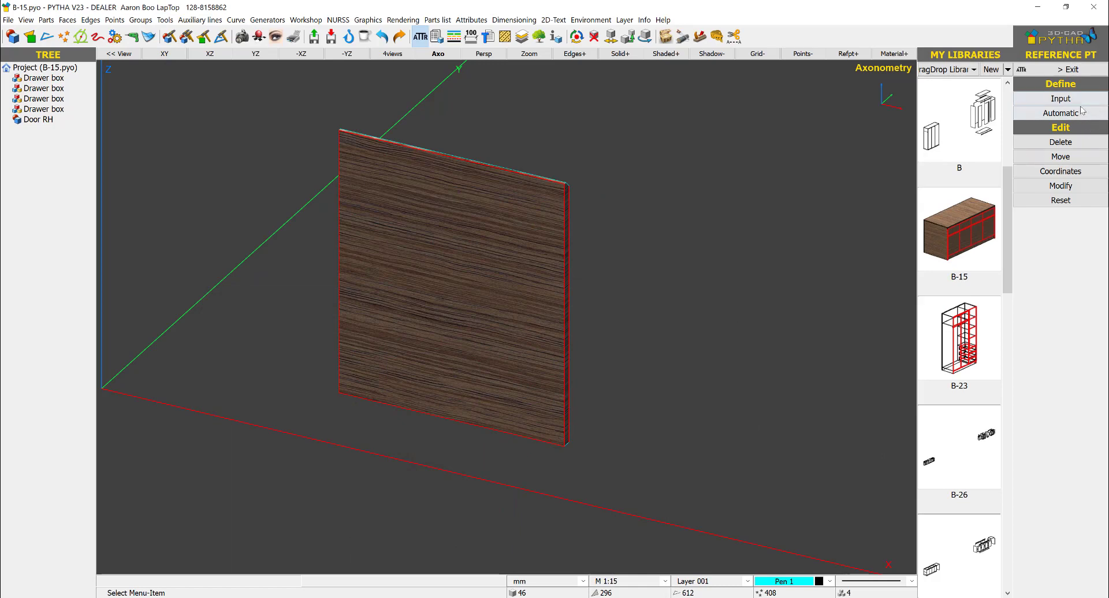
pyautogui.click(1075, 99)
pyautogui.click(516, 372)
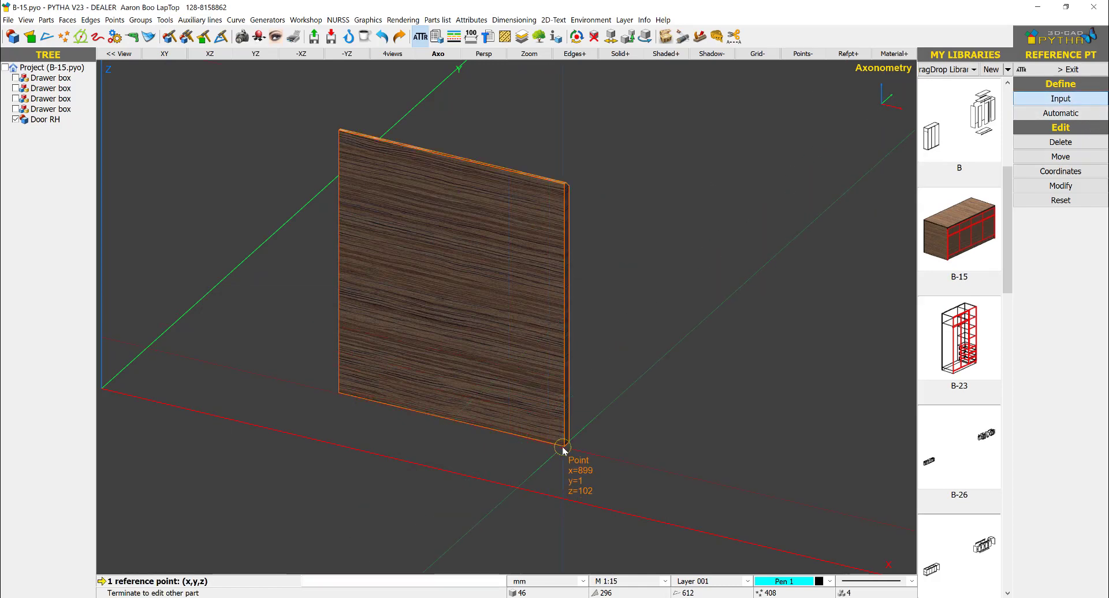
pyautogui.click(563, 449)
pyautogui.scroll(3, 565, 185)
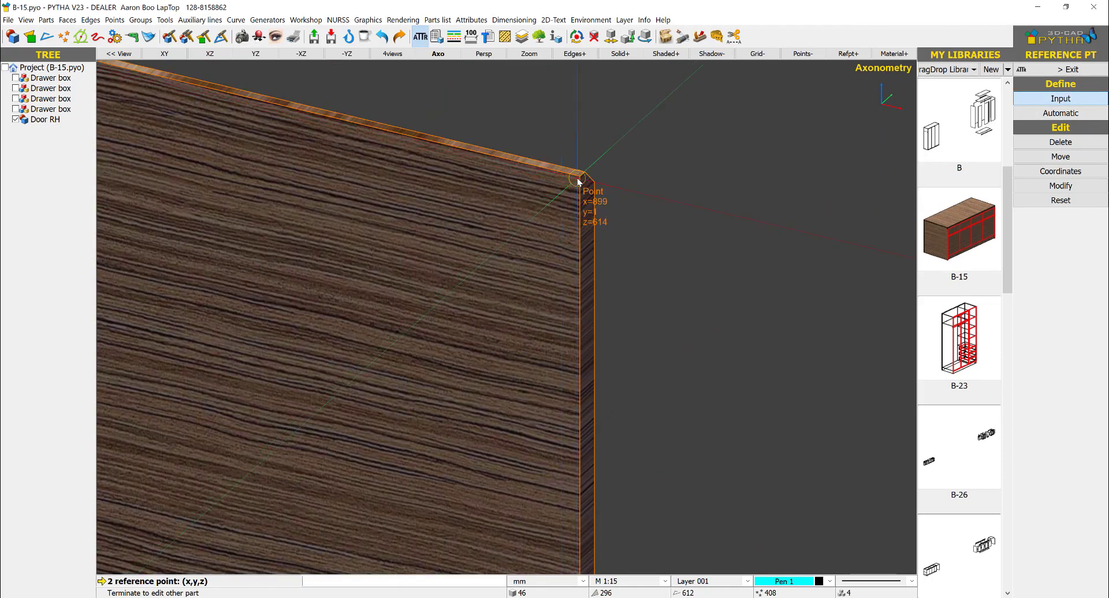
pyautogui.click(578, 179)
pyautogui.scroll(-3, 648, 266)
pyautogui.rightClick(649, 260)
pyautogui.rightClick(651, 252)
pyautogui.scroll(-5, 651, 249)
# Set Door RH's Action attribute to ROT(50,R1R2,R1,S50).
pyautogui.rightClick(563, 268)
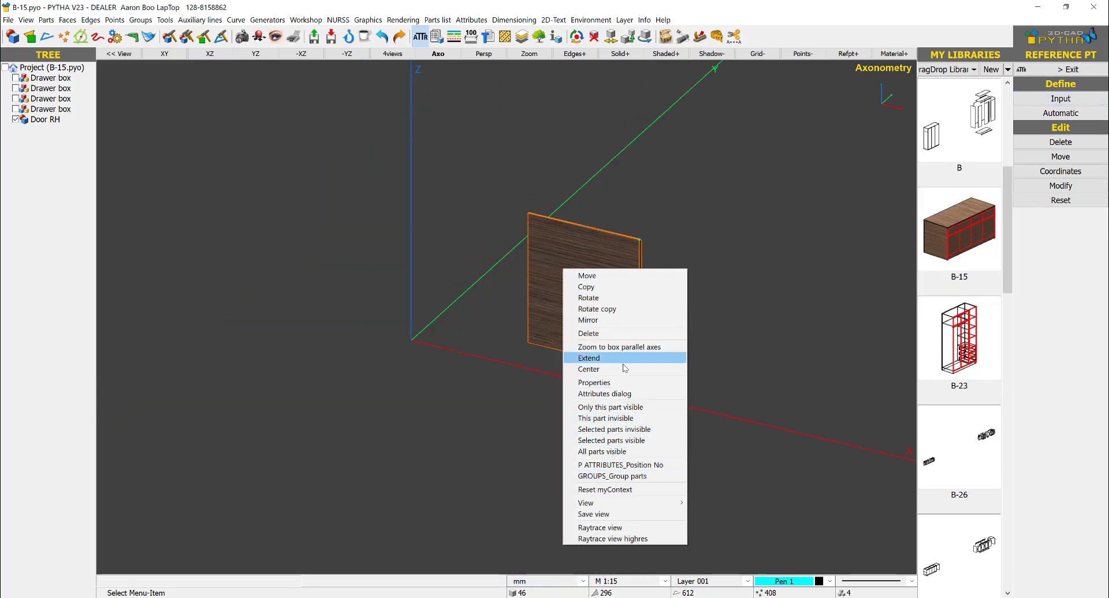
pyautogui.click(605, 394)
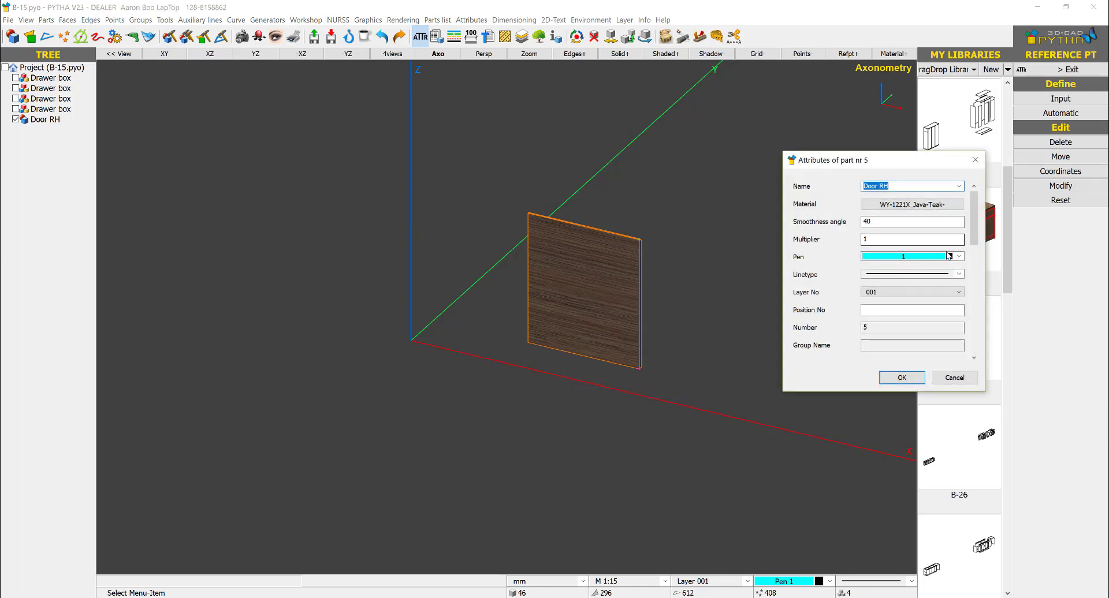
pyautogui.moveTo(975, 234); pyautogui.dragTo(975, 318)
pyautogui.click(890, 312)
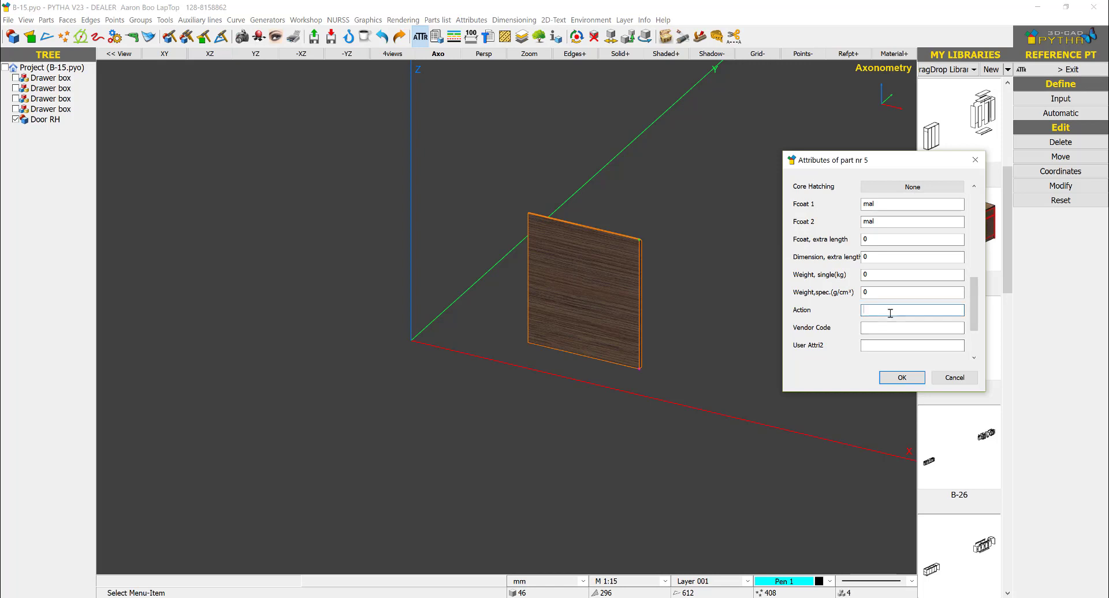
pyautogui.write('ROT')
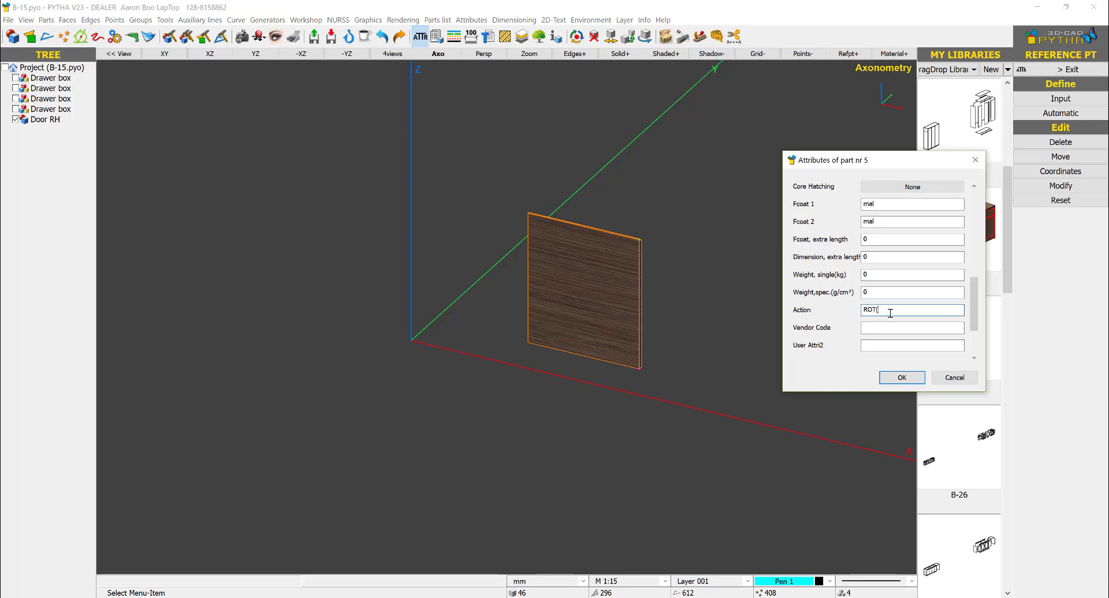
pyautogui.write('(50')
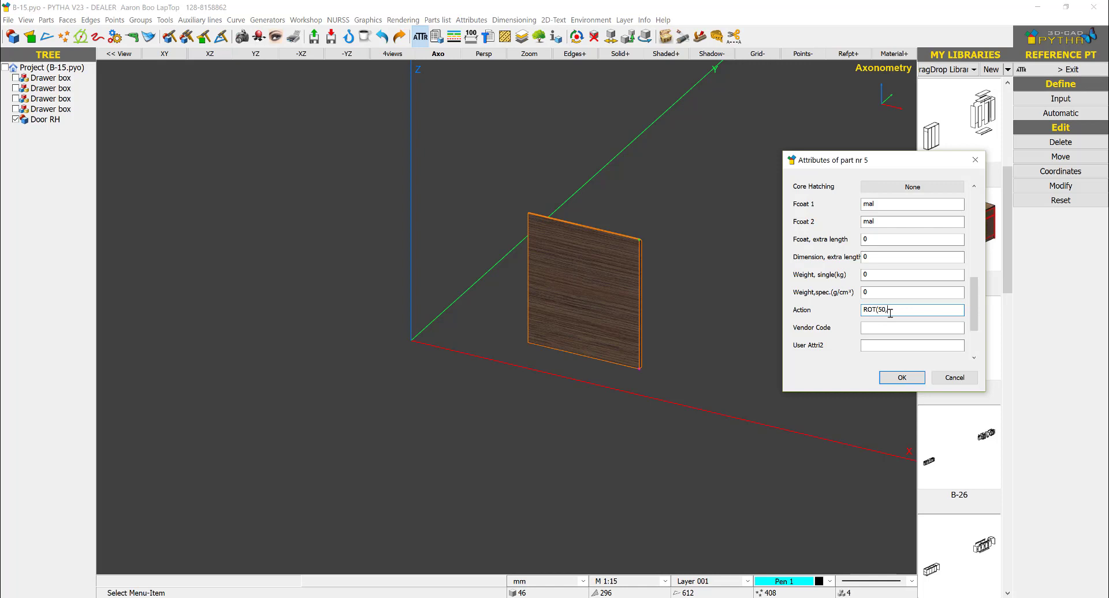
pyautogui.write(',R1R2')
pyautogui.write(',S50')
pyautogui.press('Return')
# Make all cabinet parts visible and run the action of the Door RH beside the first left-hand door to swing it open.
pyautogui.rightClick(682, 149)
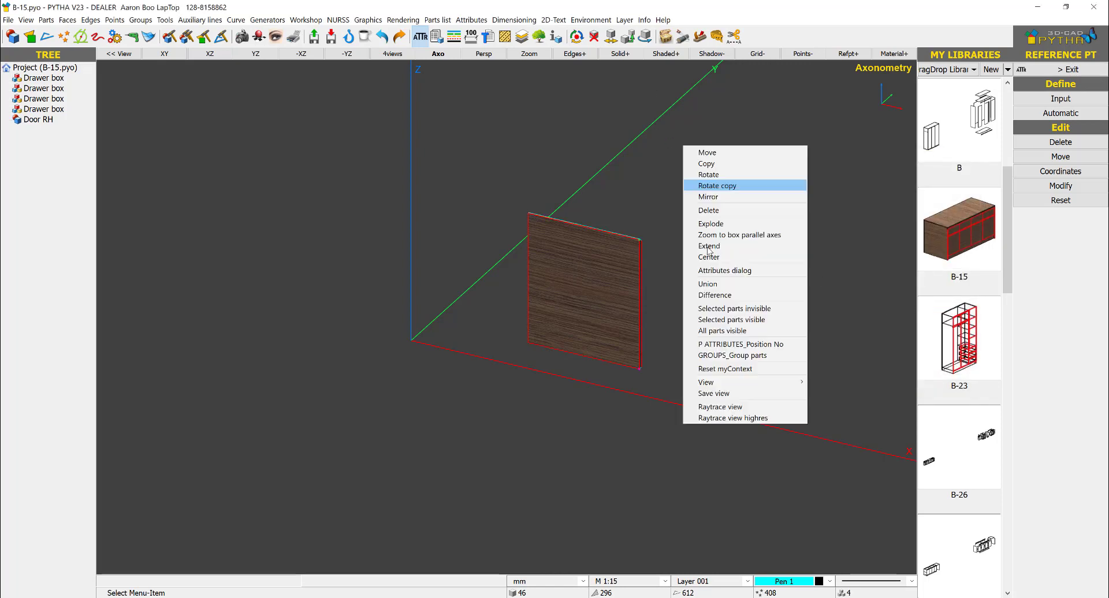
pyautogui.click(722, 330)
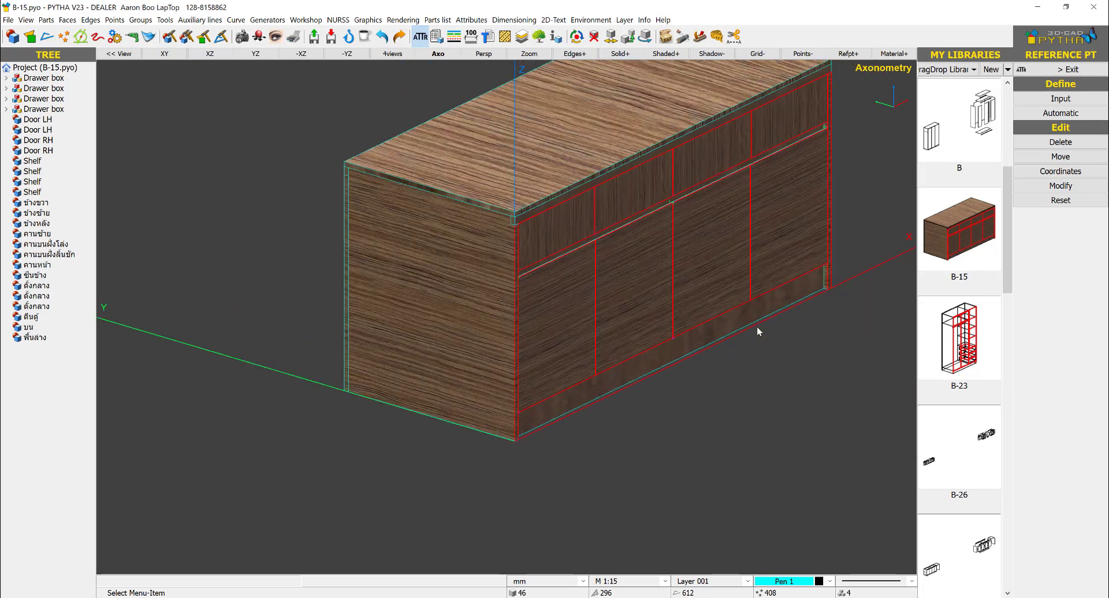
pyautogui.rightClick(596, 300)
pyautogui.click(652, 139)
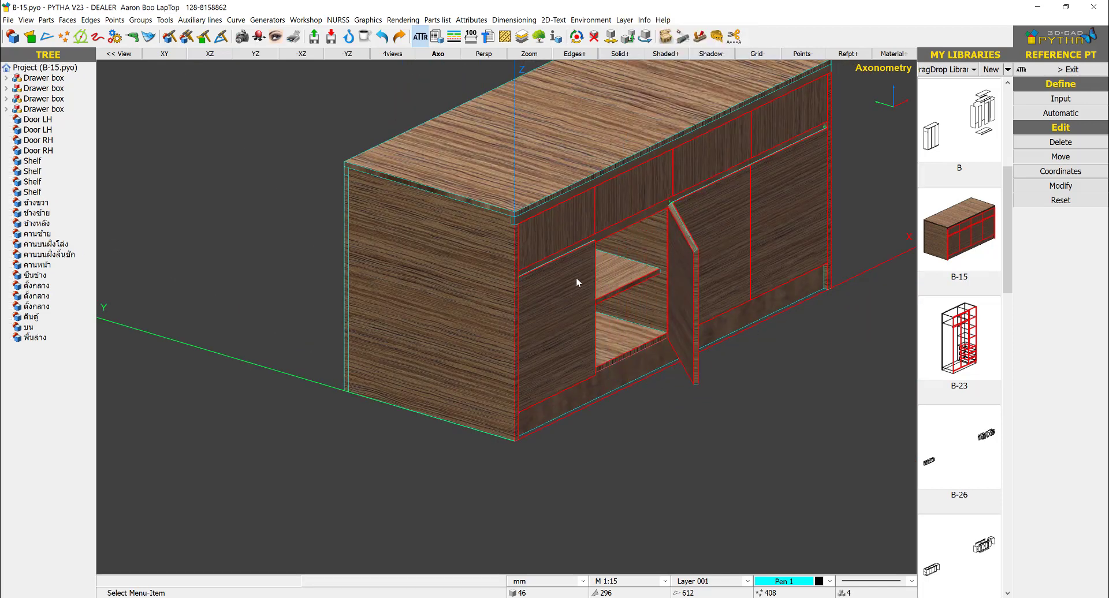
# Run the first left-hand door's action to swing it open, and run it again to close the door.
pyautogui.rightClick(565, 288)
pyautogui.click(613, 430)
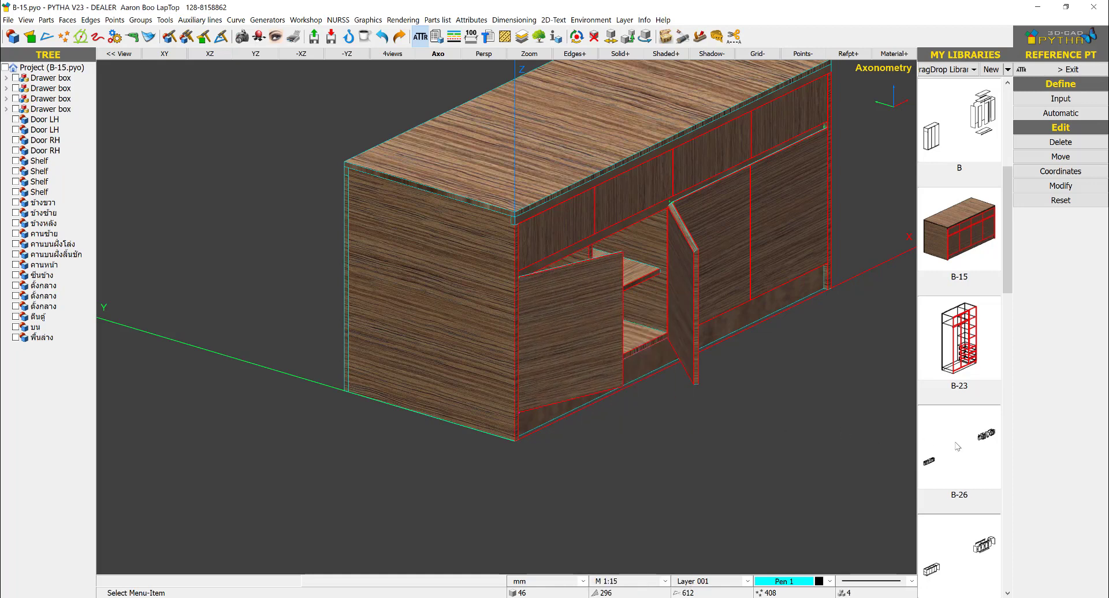
pyautogui.rightClick(583, 327)
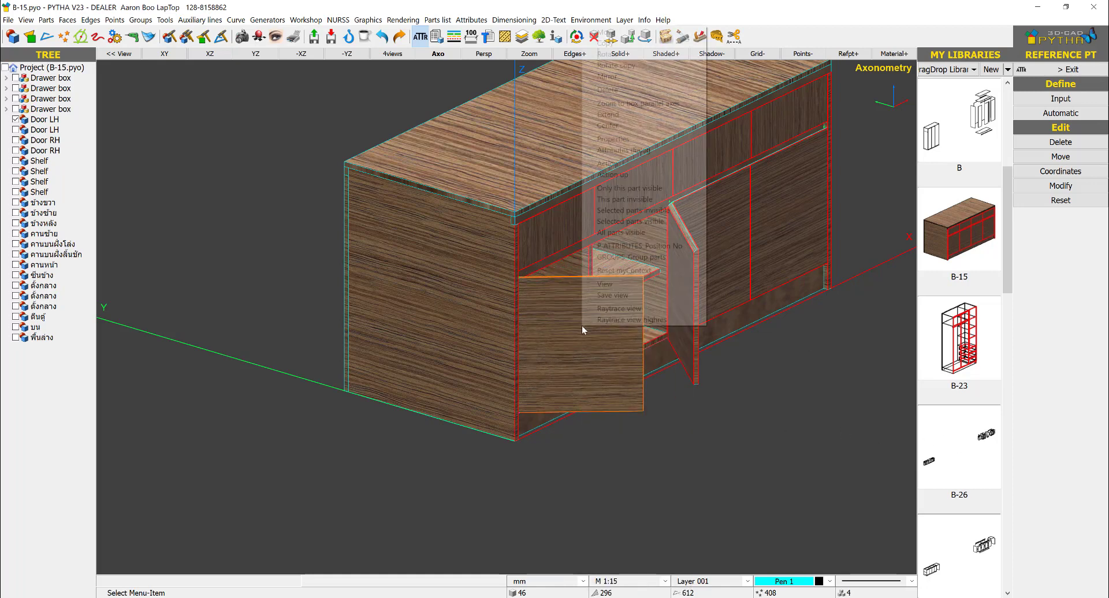
pyautogui.click(624, 164)
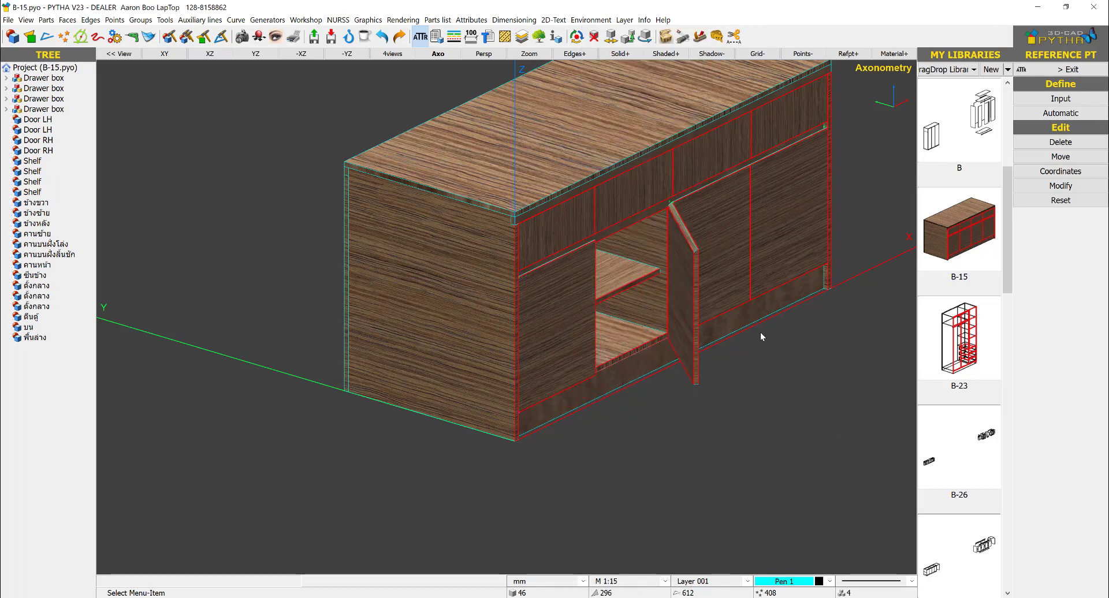
# Run the action of the drawer above the first left-hand door to slide it out.
pyautogui.moveTo(760, 332); pyautogui.dragTo(553, 229, button='middle')
pyautogui.rightClick(547, 231)
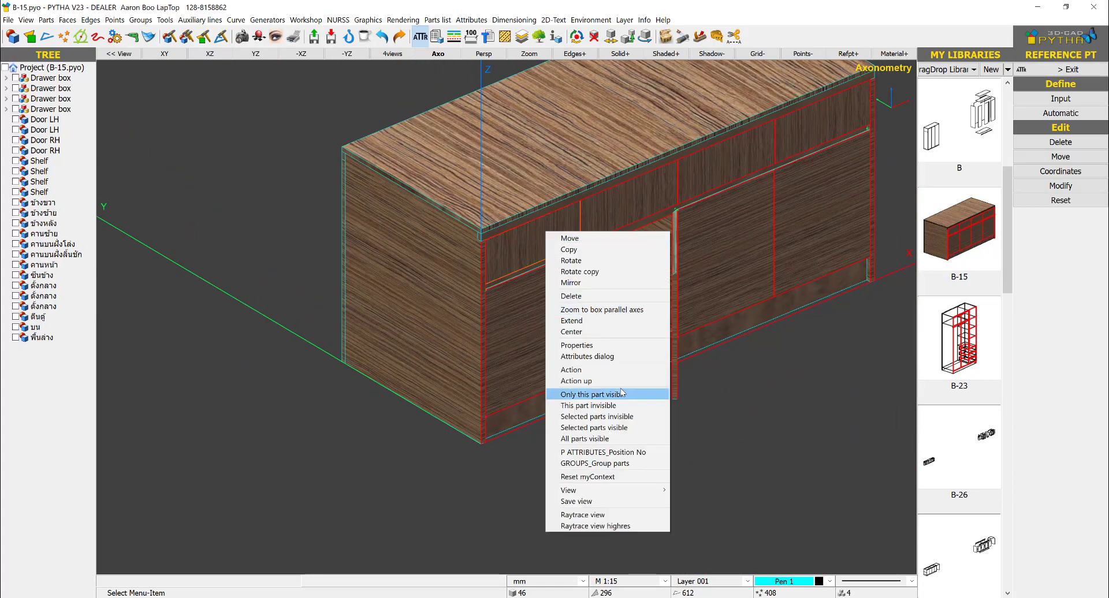
pyautogui.click(606, 369)
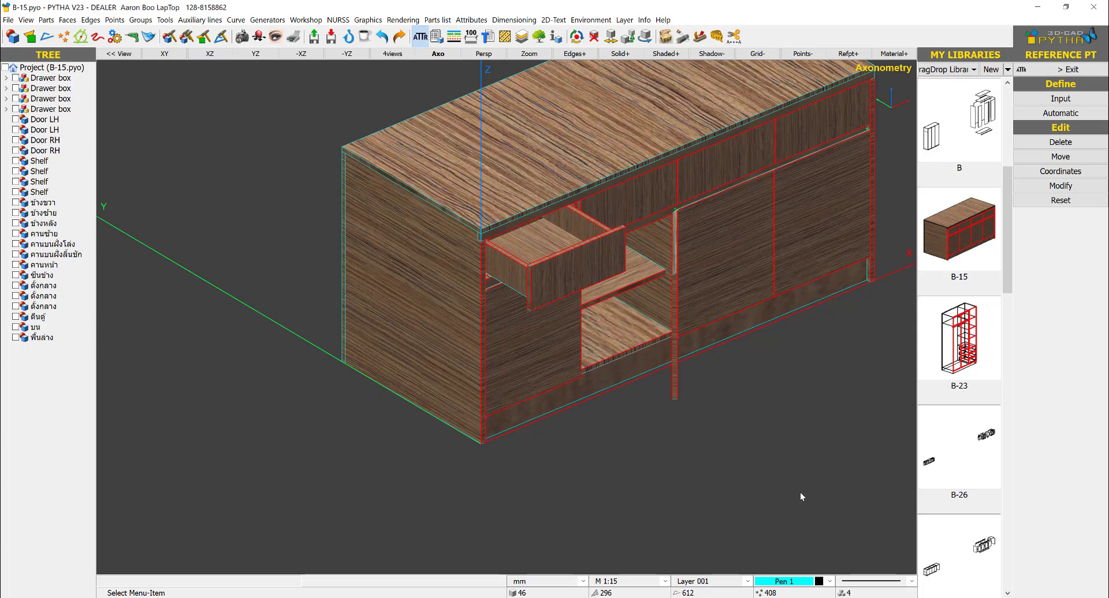
pyautogui.moveTo(618, 421); pyautogui.dragTo(585, 415, button='middle')
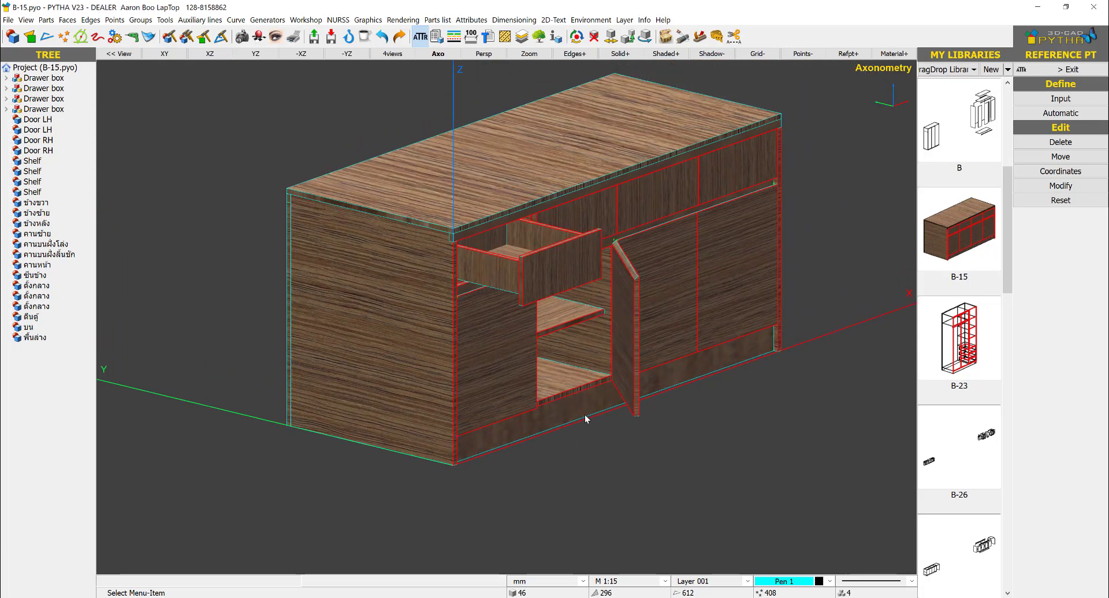
pyautogui.scroll(3, 588, 290)
pyautogui.scroll(-4, 588, 290)
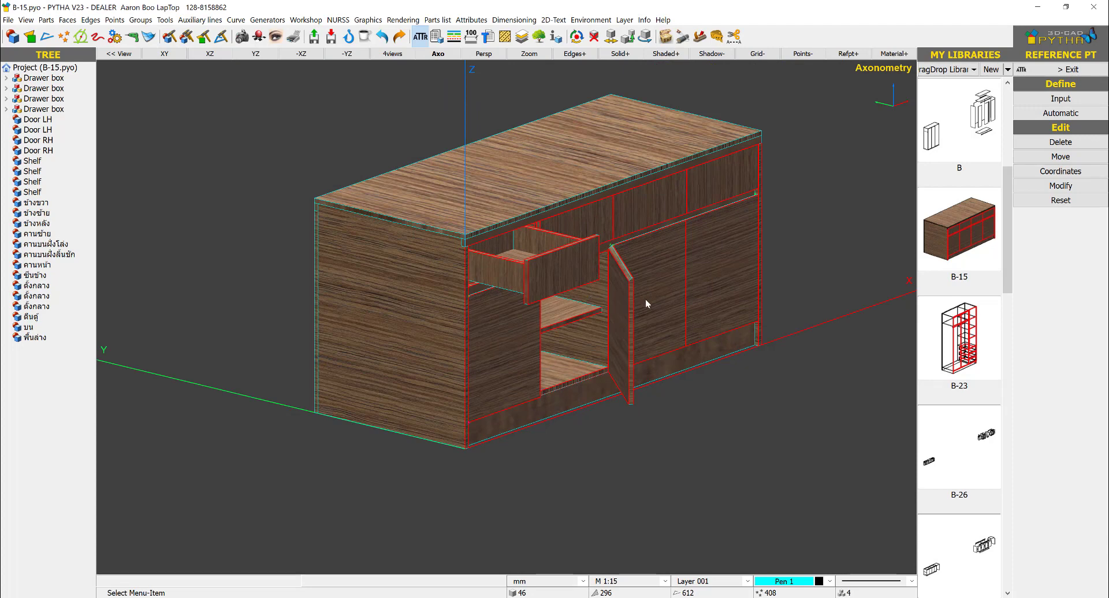
pyautogui.click(733, 597)
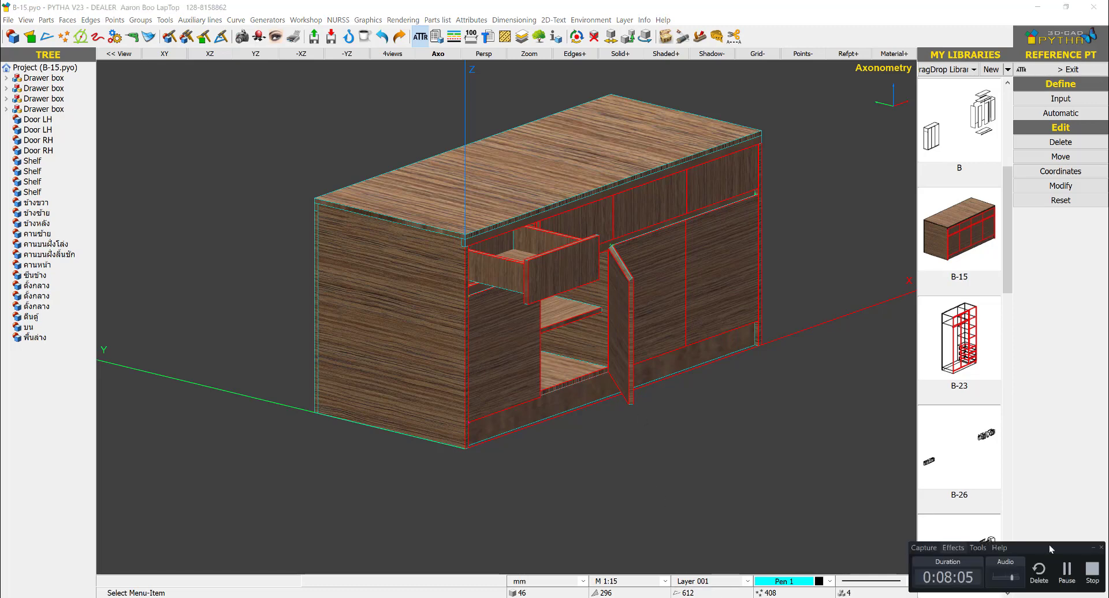